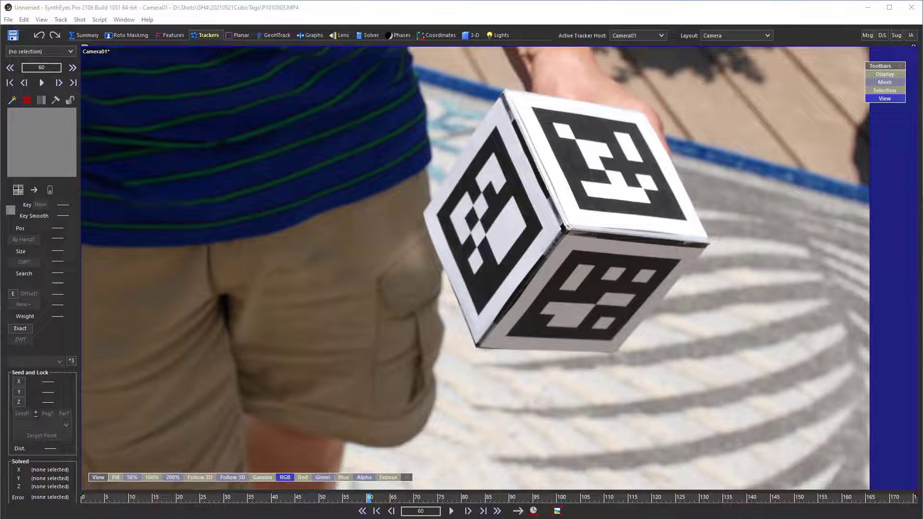
In the Solver room, create moving object Object01 for the cube from the Shot menu.
key(F8)
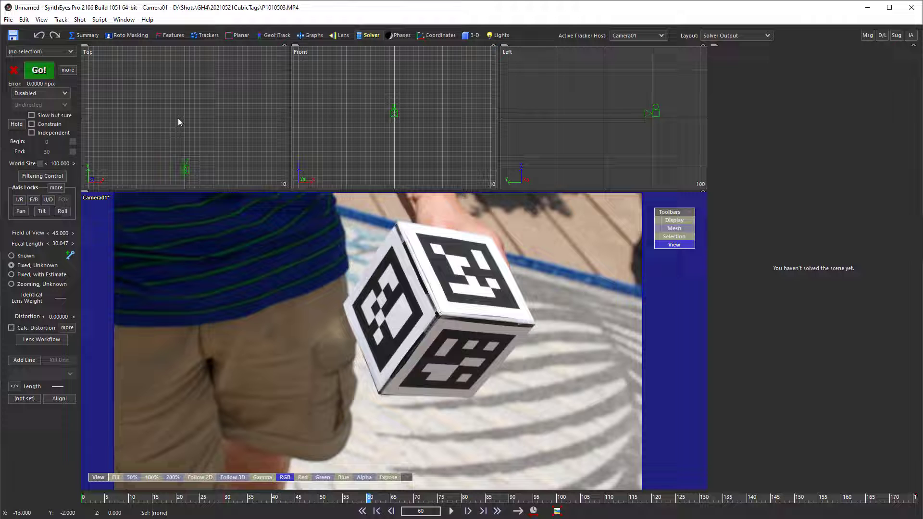
click(78, 20)
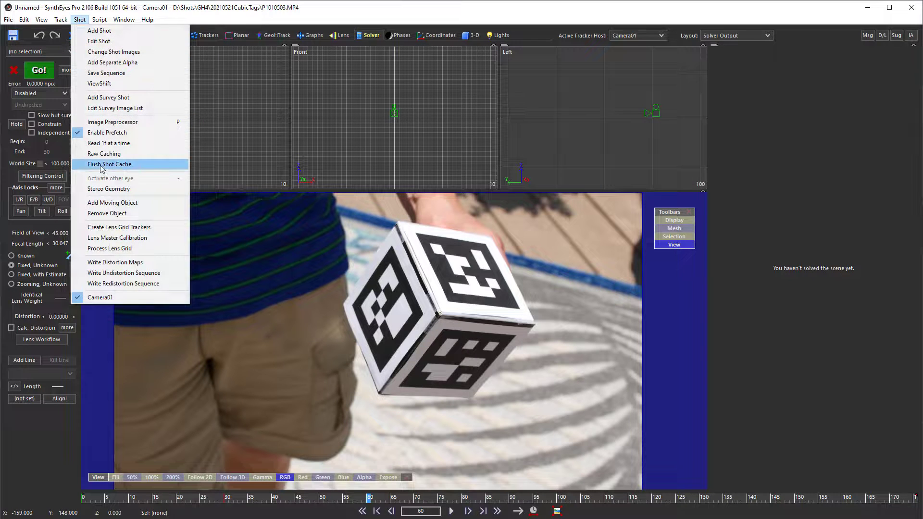
click(101, 203)
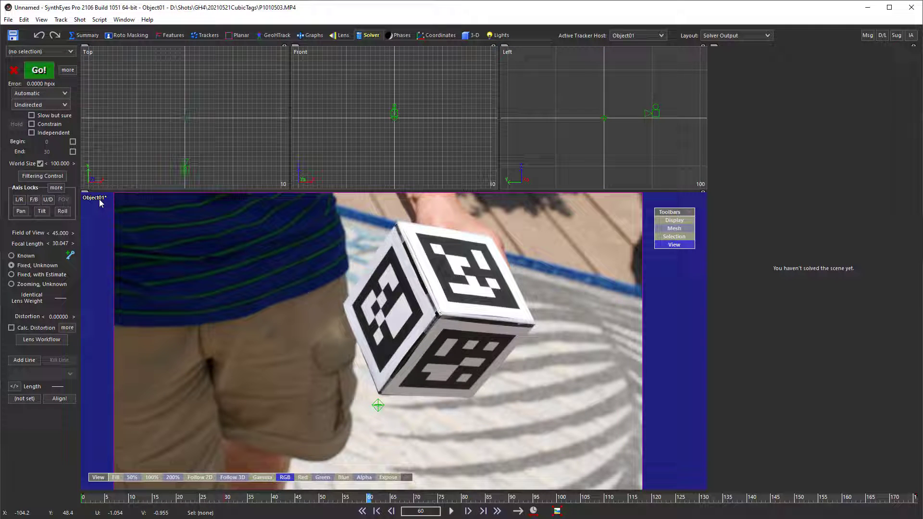
In the Tracker room, run the AprilTags Detector with tag family 25H9 in Corner Trackers mode.
click(61, 20)
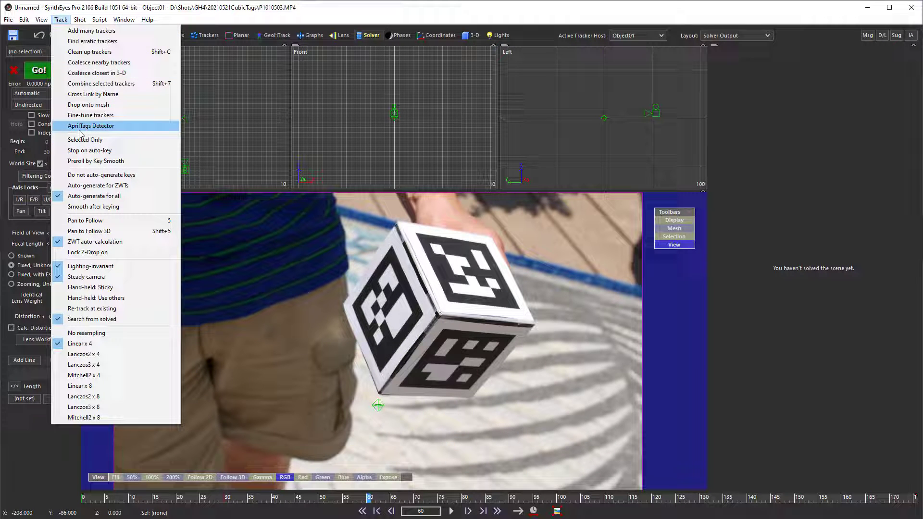
click(59, 18)
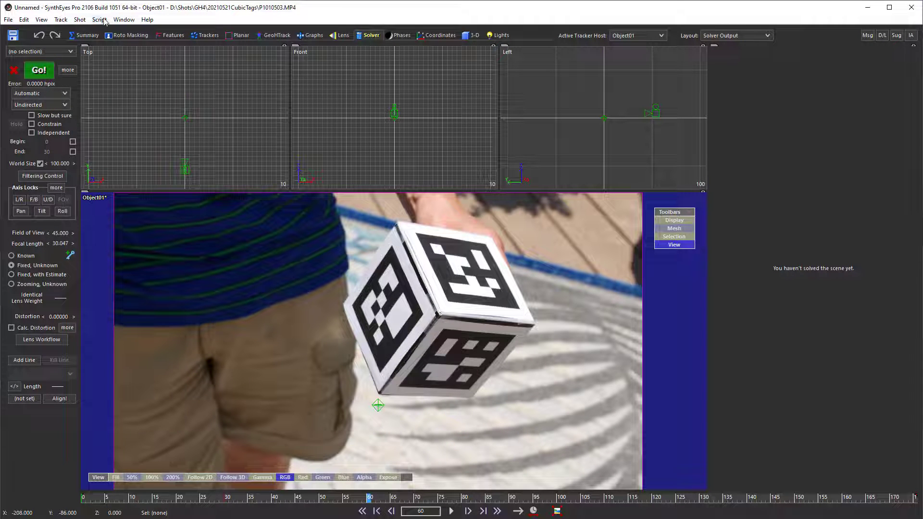
click(202, 37)
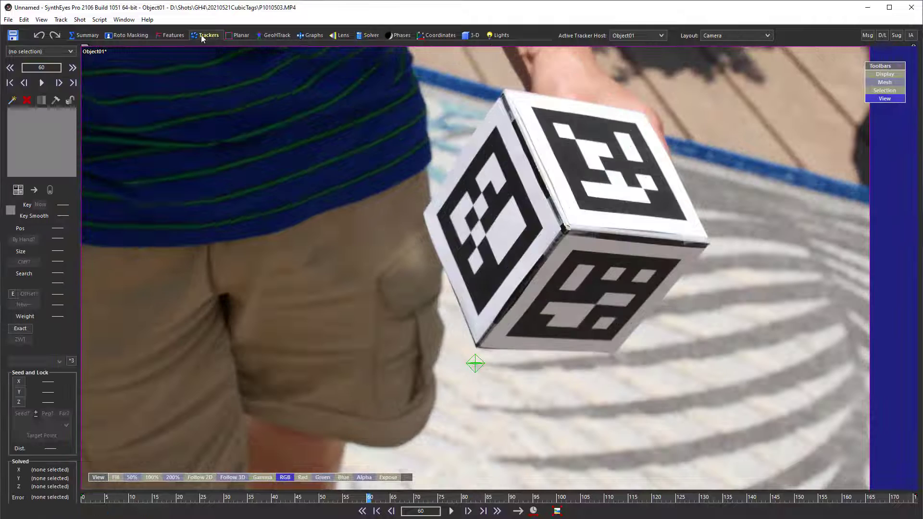
click(61, 20)
click(88, 125)
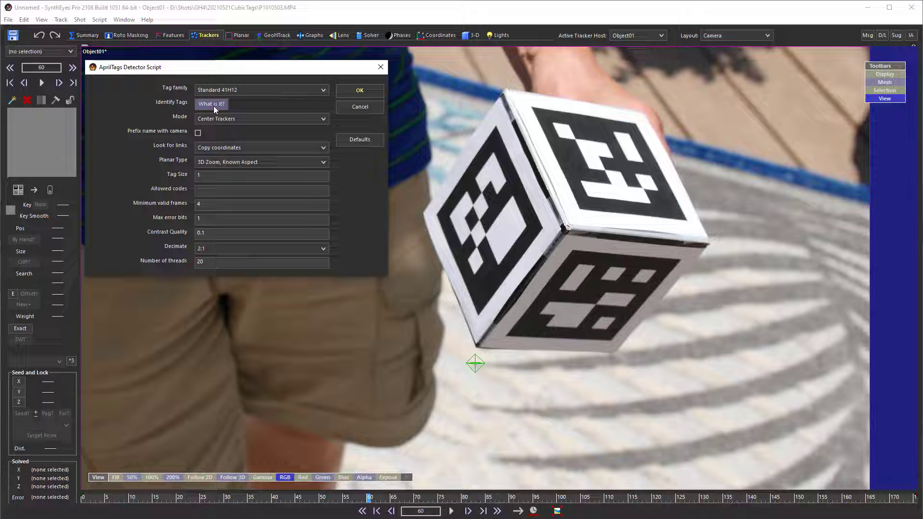
click(215, 91)
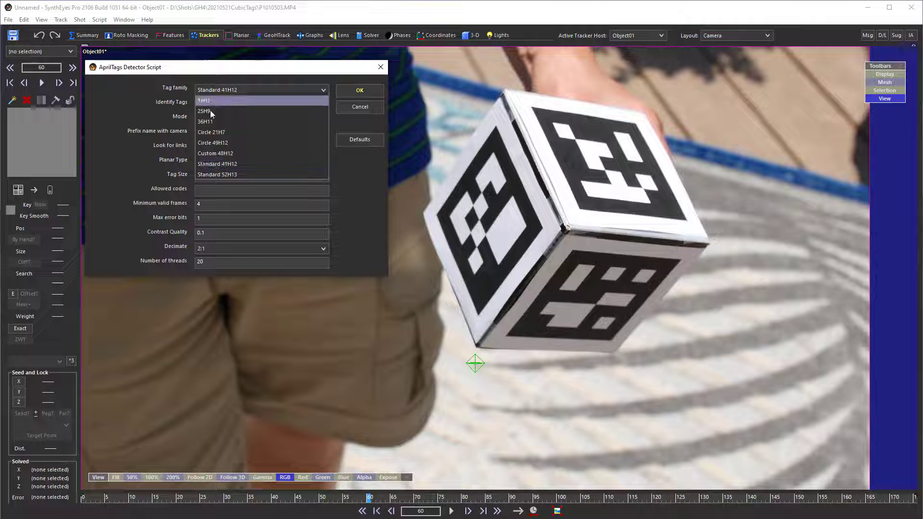
click(211, 111)
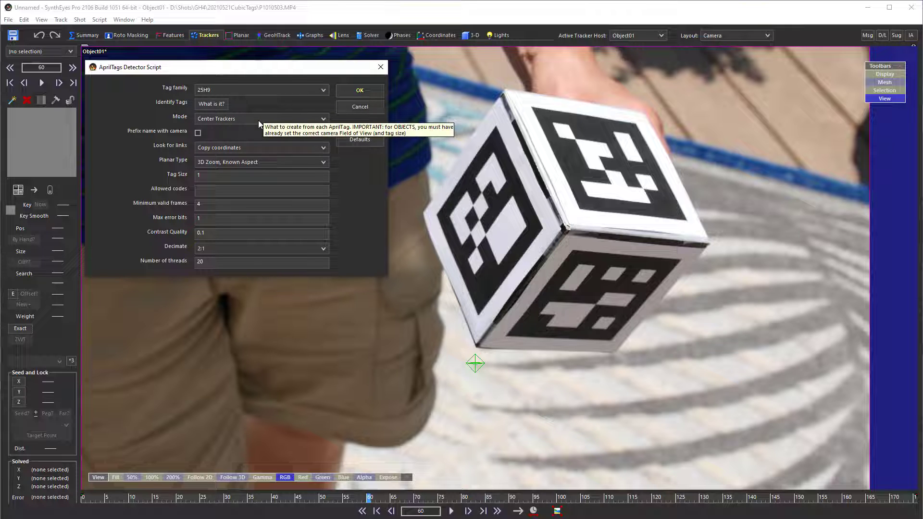
click(259, 121)
click(243, 150)
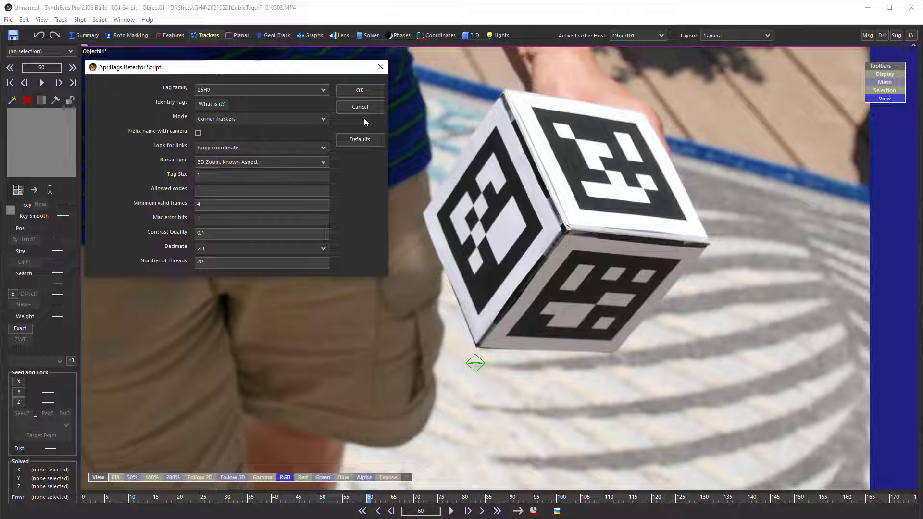
click(352, 92)
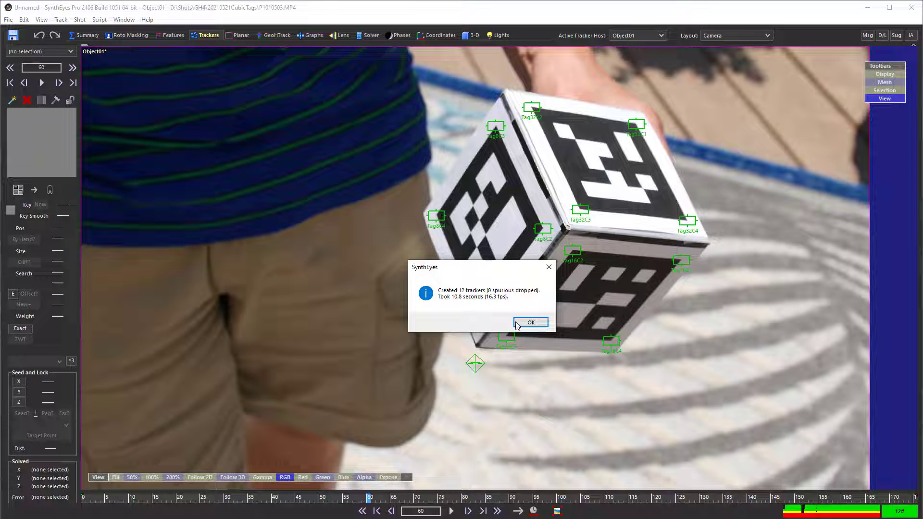
Dismiss the 'Created 12 trackers' report and scrub back to frame 52 to review the trackers.
click(519, 322)
scroll(608, 213, up, 5)
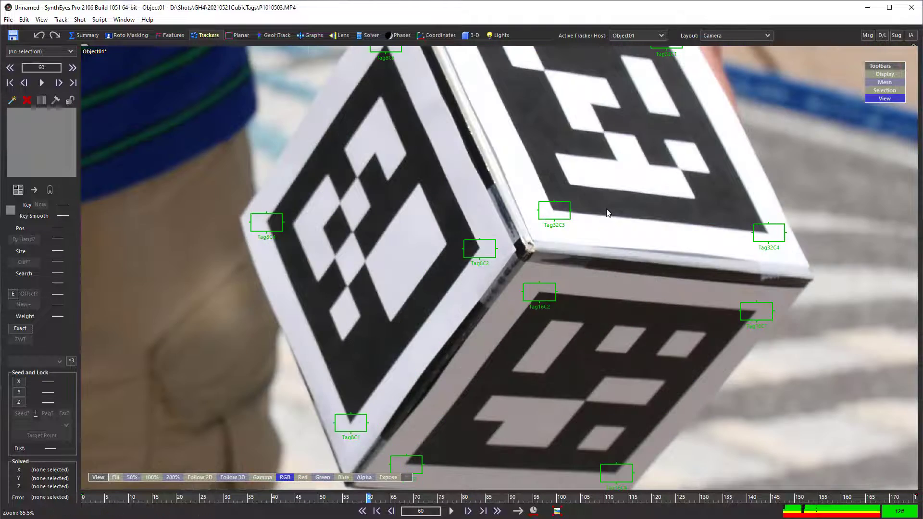
scroll(608, 213, down, 3)
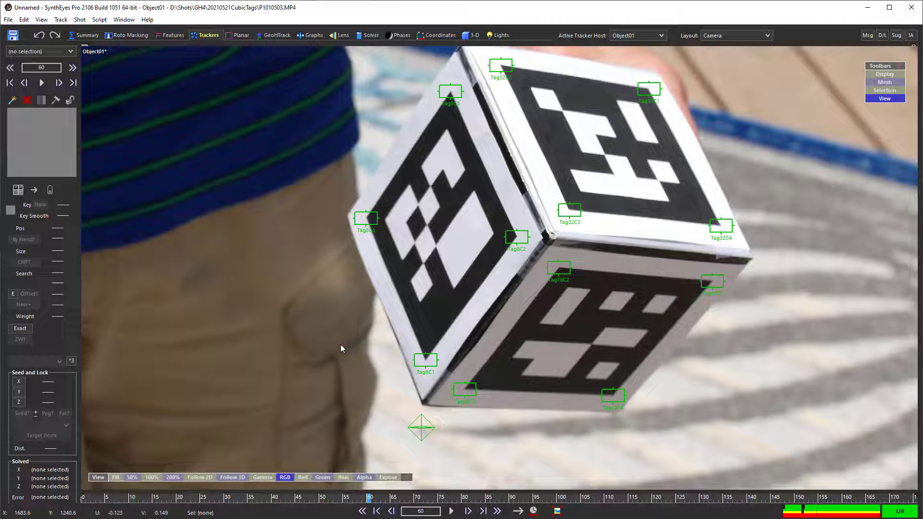
mouse_move(350, 502)
mouse_down()
mouse_move(280, 498)
mouse_move(340, 498)
mouse_up()
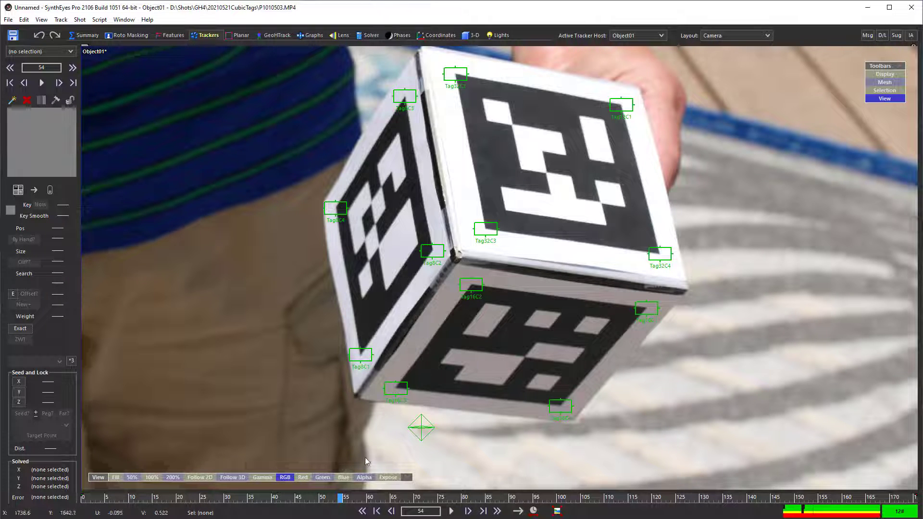
Scrub frames 61–119, fit the view, then select tracker Tag32C3 at frame 27.
click(371, 498)
drag(371, 498, 482, 493)
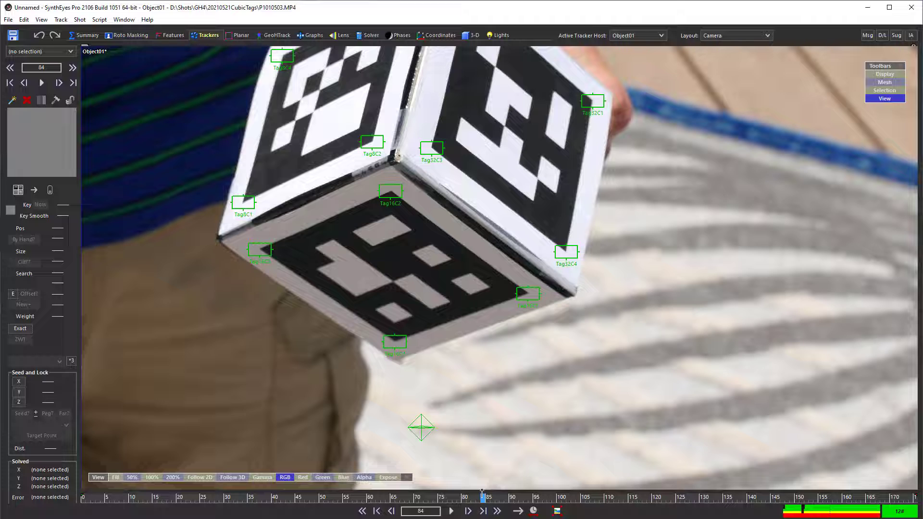
click(558, 511)
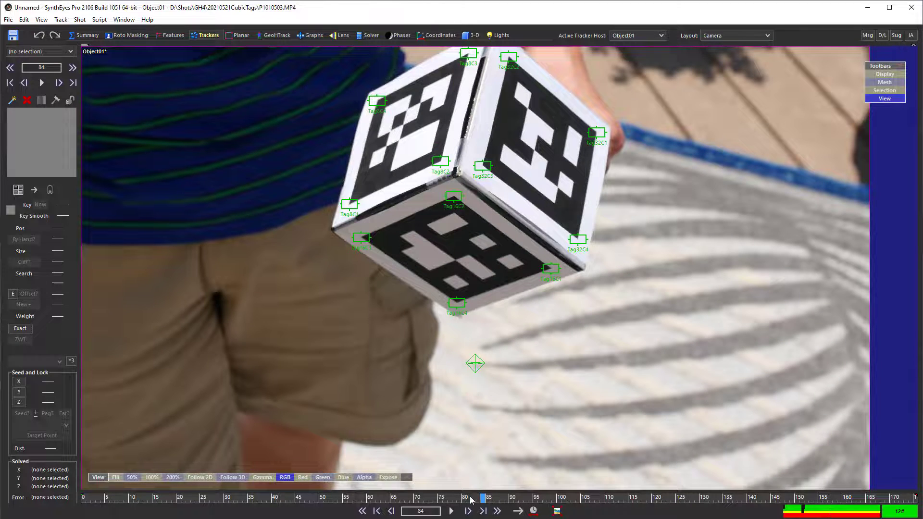
drag(472, 498, 250, 498)
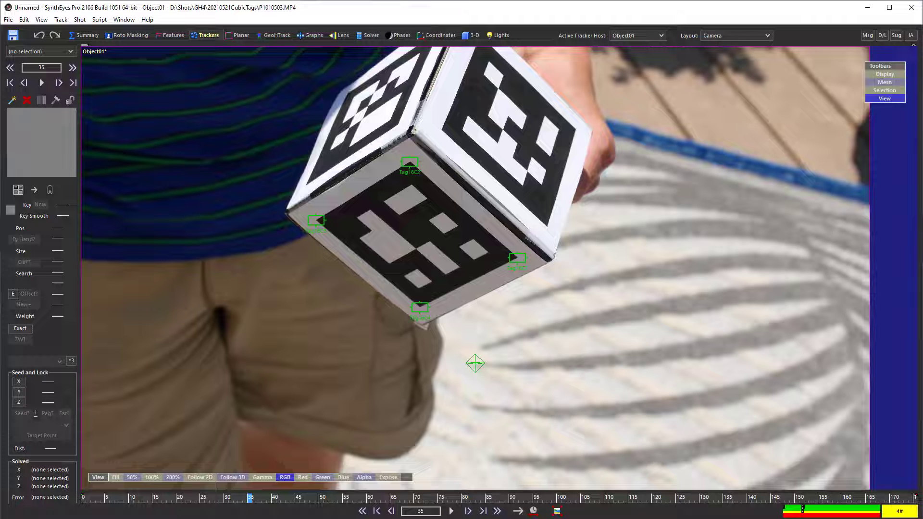
drag(250, 500, 212, 502)
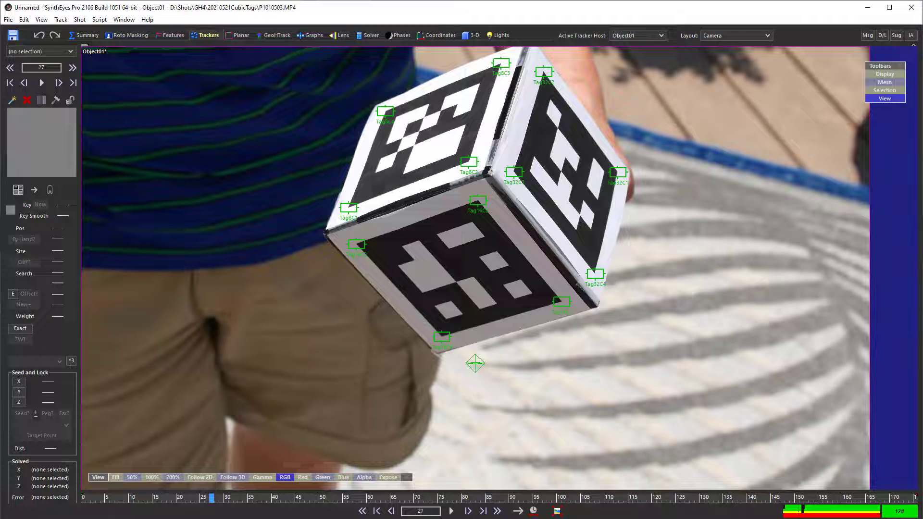
click(522, 178)
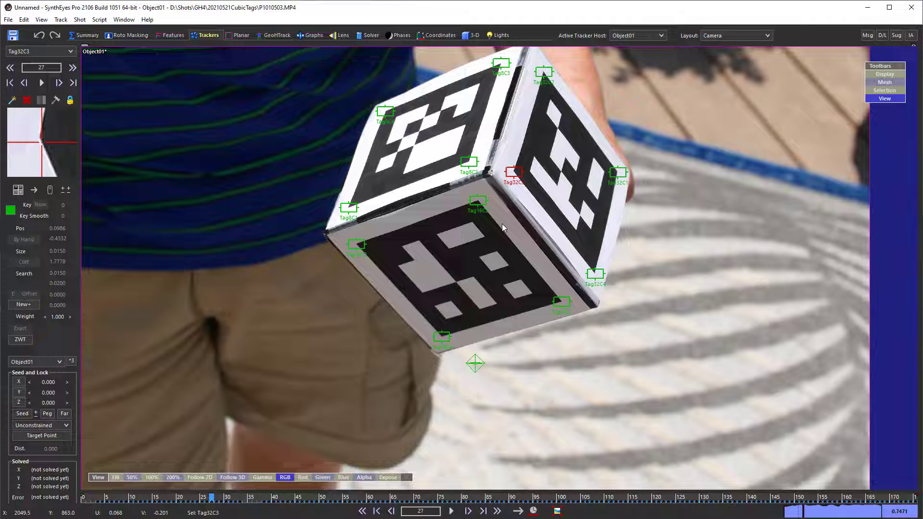
Use Follow 2D on Tag32C3 and Tag8C1 while scrubbing to confirm they hold their corners.
key(5)
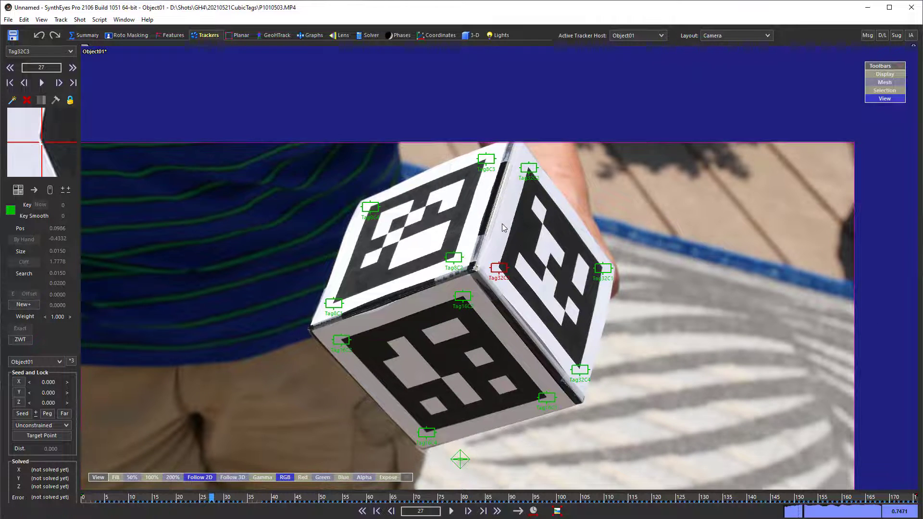
scroll(511, 298, up, 5)
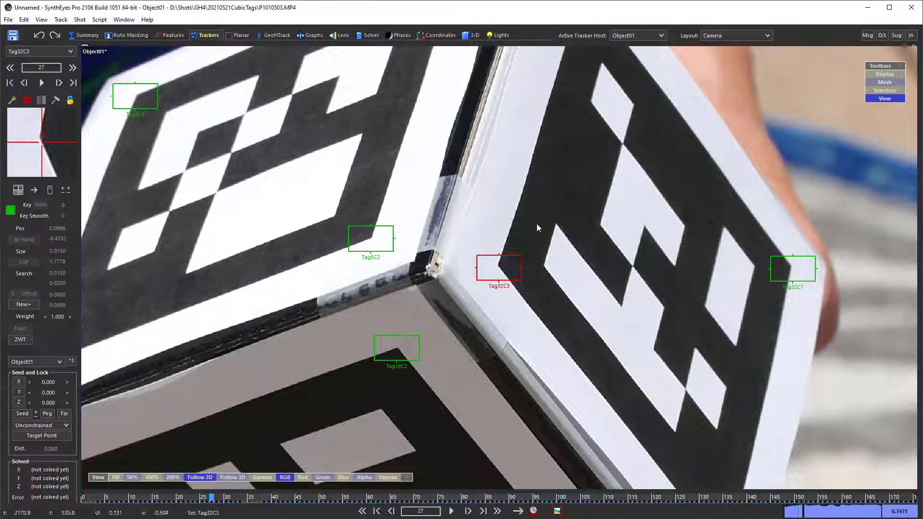
click(199, 477)
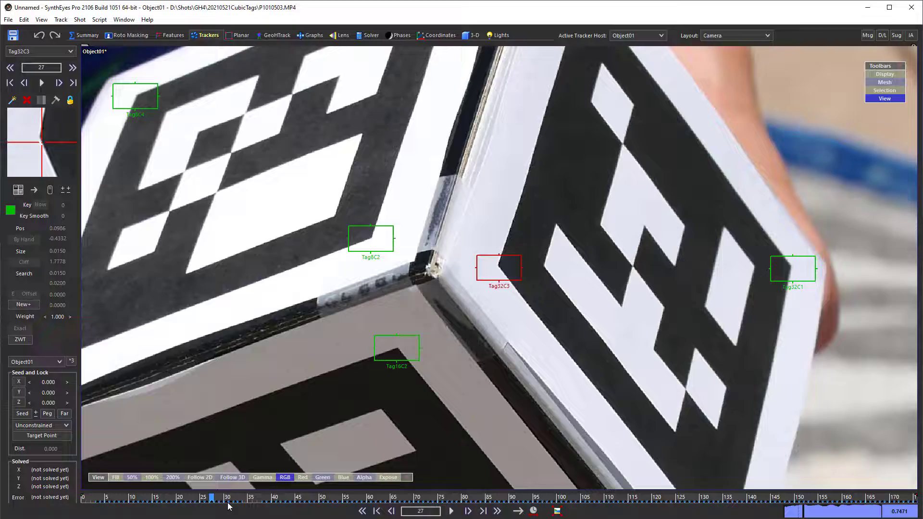
drag(230, 498, 277, 511)
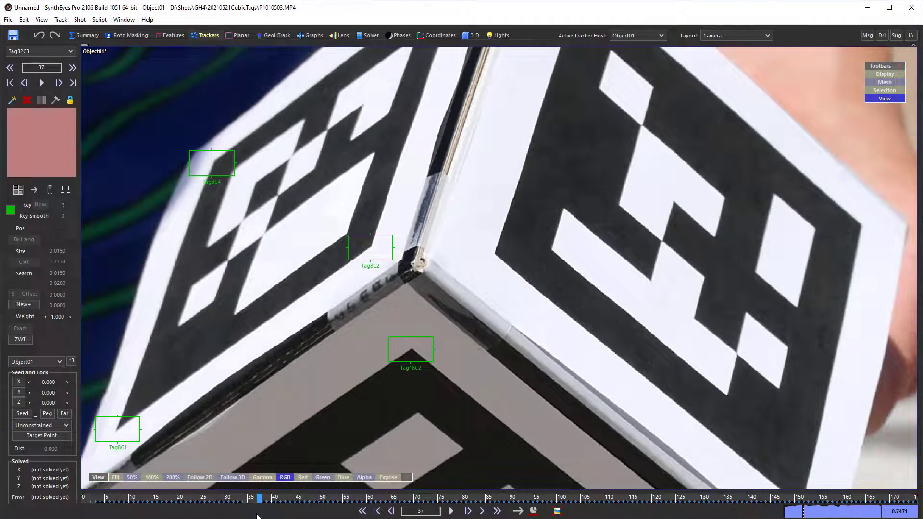
click(200, 477)
click(128, 419)
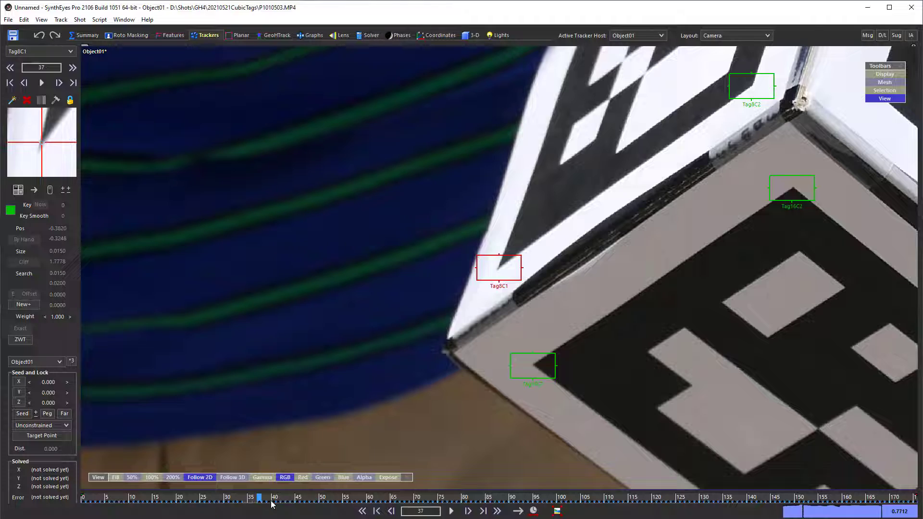
drag(271, 502, 411, 492)
scroll(625, 253, down, 5)
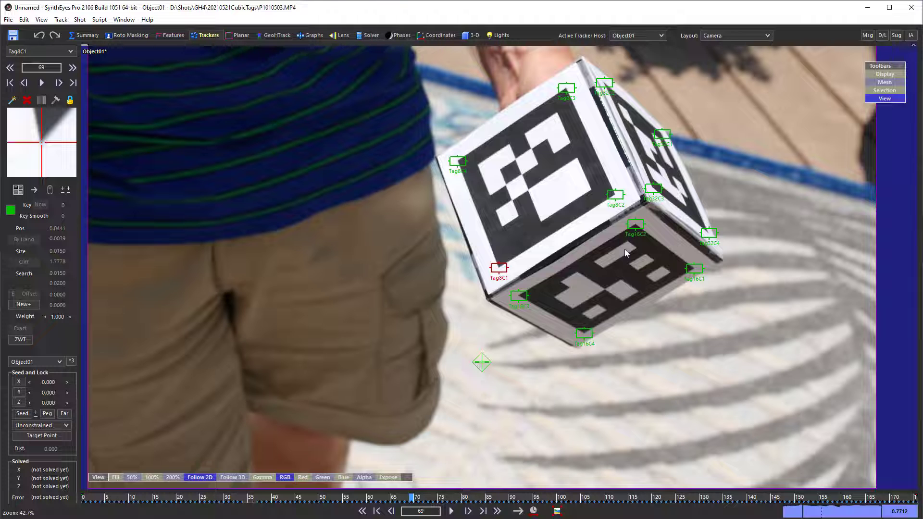
Solve Object01 with Go! in the Solver room and scrub the solved shot from frame 29.
click(368, 35)
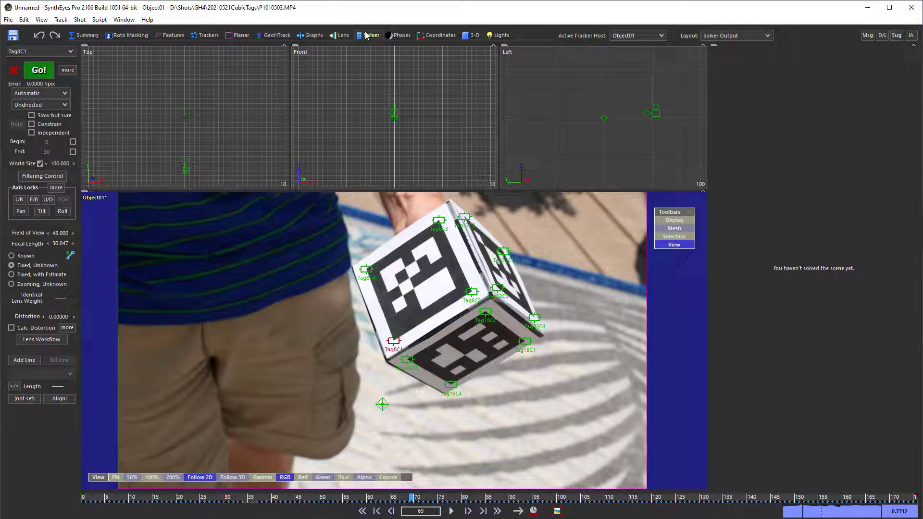
click(48, 71)
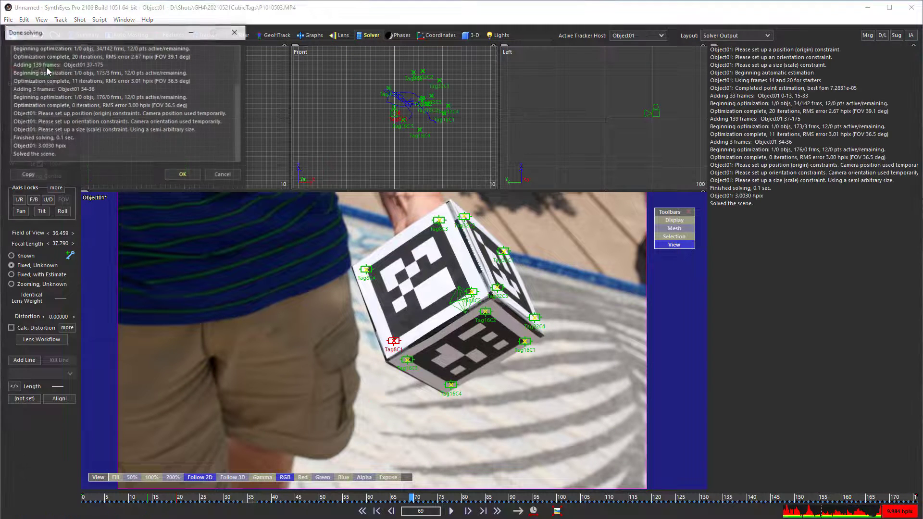
click(169, 175)
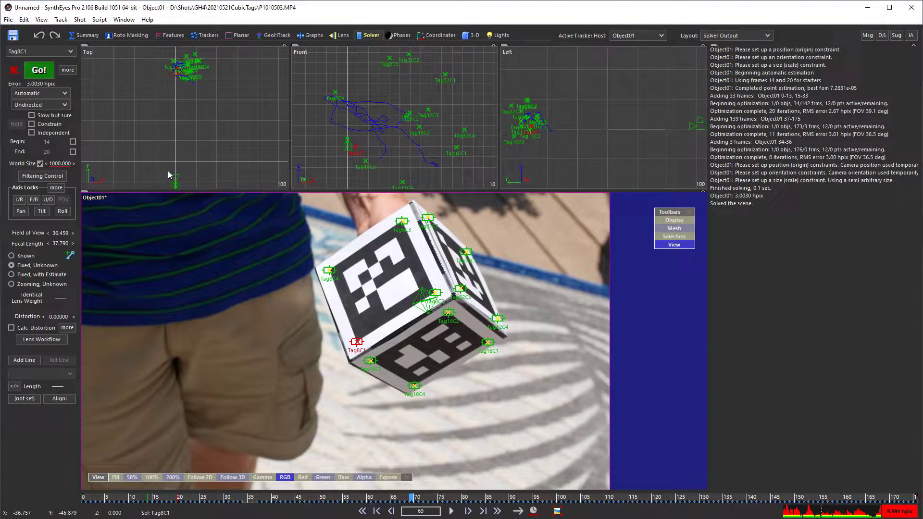
click(221, 498)
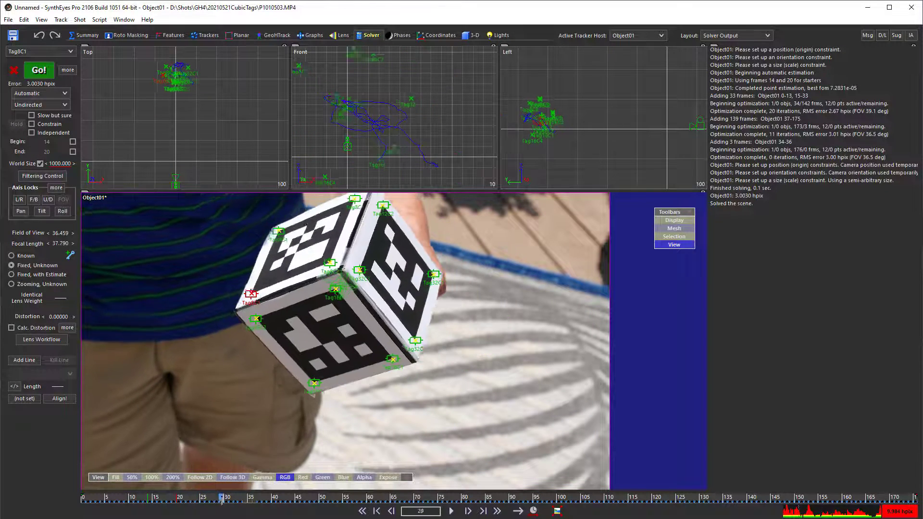
drag(222, 499, 250, 499)
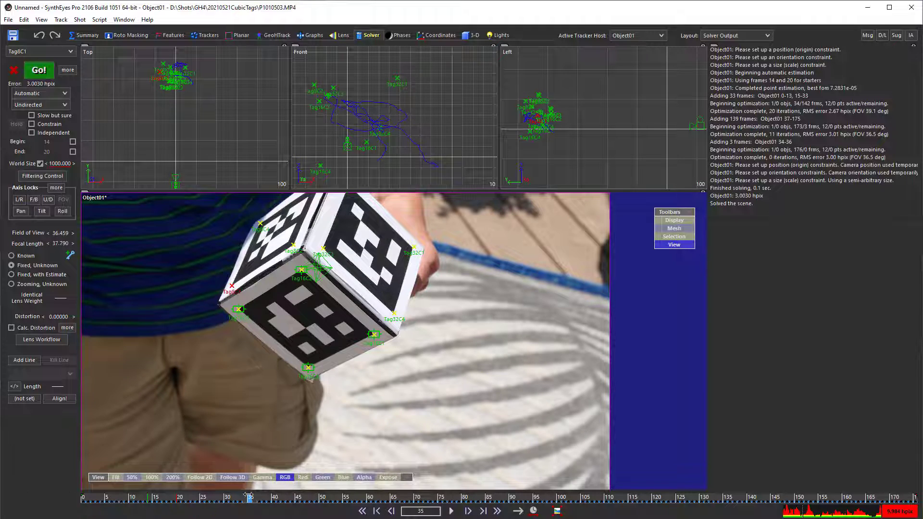
mouse_move(248, 499)
mouse_down()
mouse_move(559, 499)
mouse_move(250, 498)
mouse_up()
Place a new tracker, Tracker13, on the cube corner at frame 0 in the Trackers room.
click(201, 36)
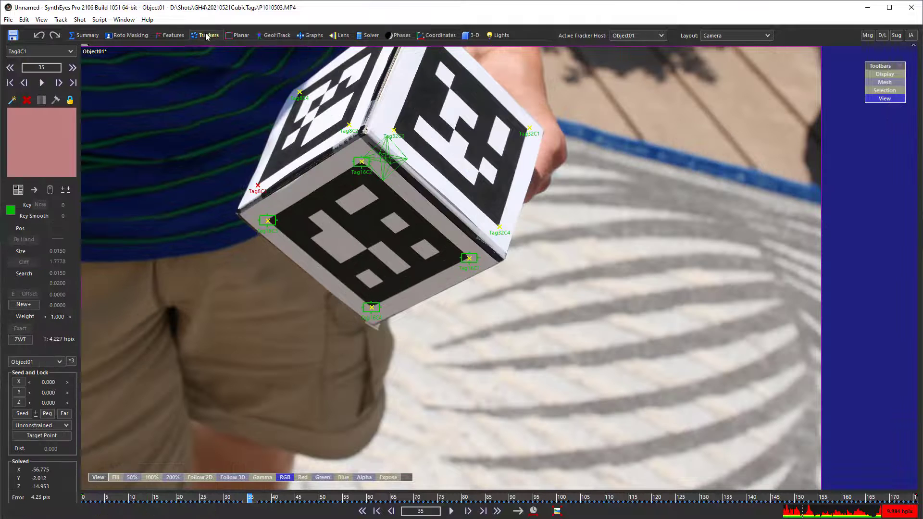
click(84, 498)
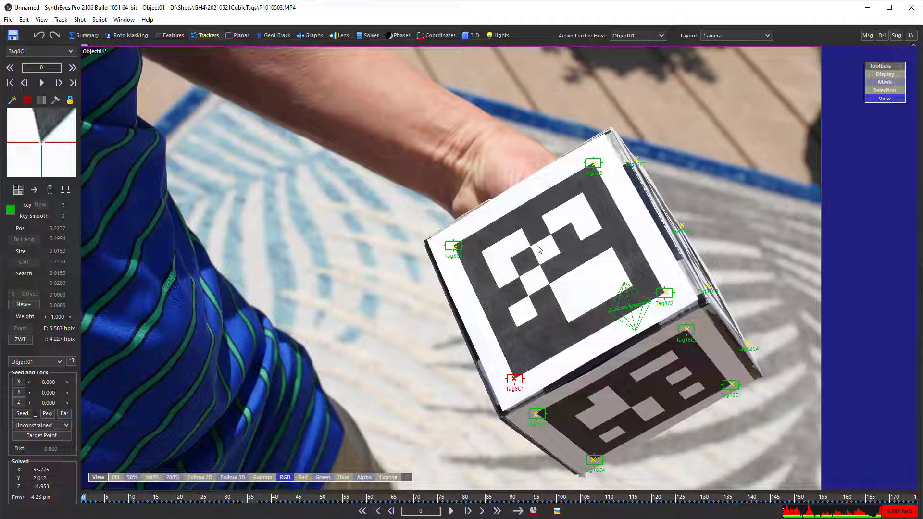
click(12, 99)
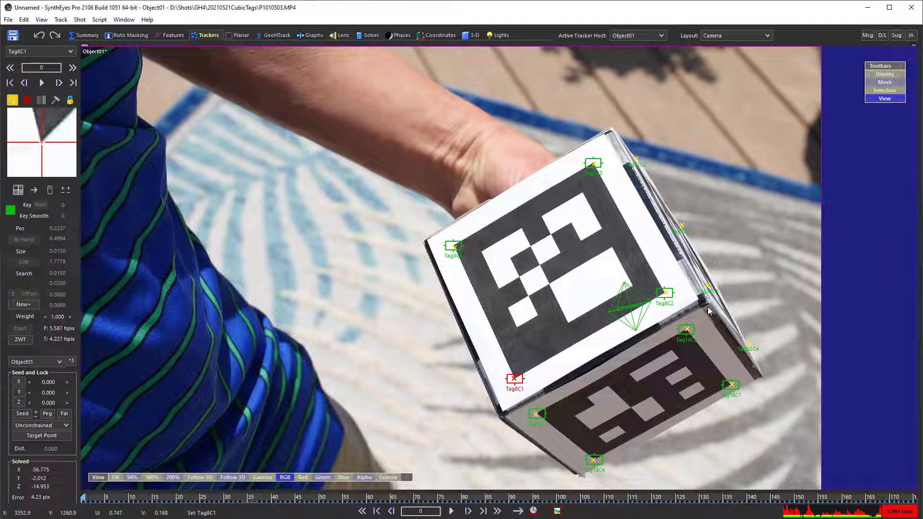
drag(708, 306, 705, 306)
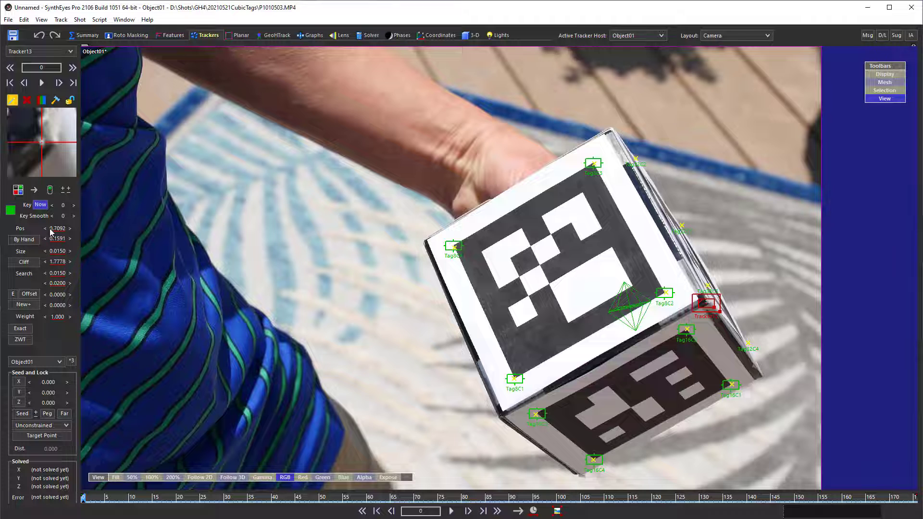
Make Tracker13 a smaller circle-type tracker and widen its search area to 0.0494 × 0.0792.
drag(55, 255, 34, 256)
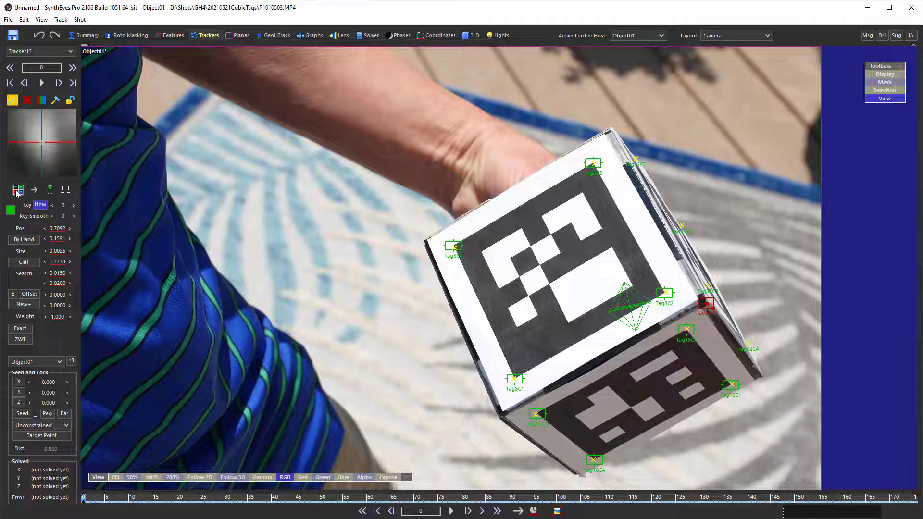
click(17, 190)
click(18, 227)
drag(60, 161, 61, 163)
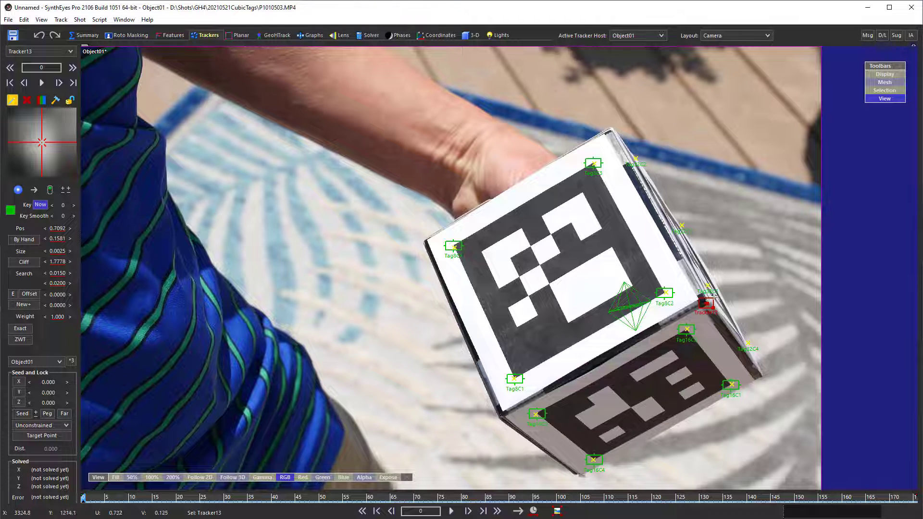
drag(712, 308, 727, 320)
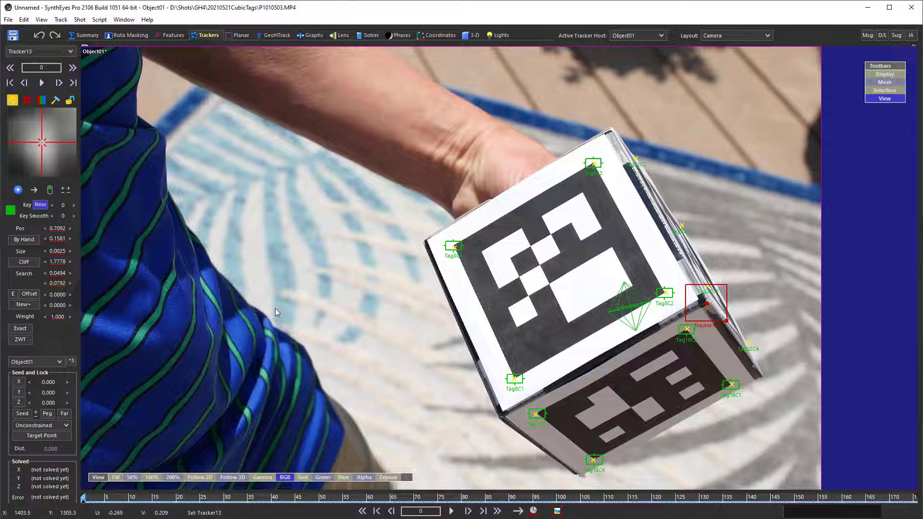
Enable Hand-held: Use others and track Tracker13 forward frame by frame to frame 41.
click(61, 20)
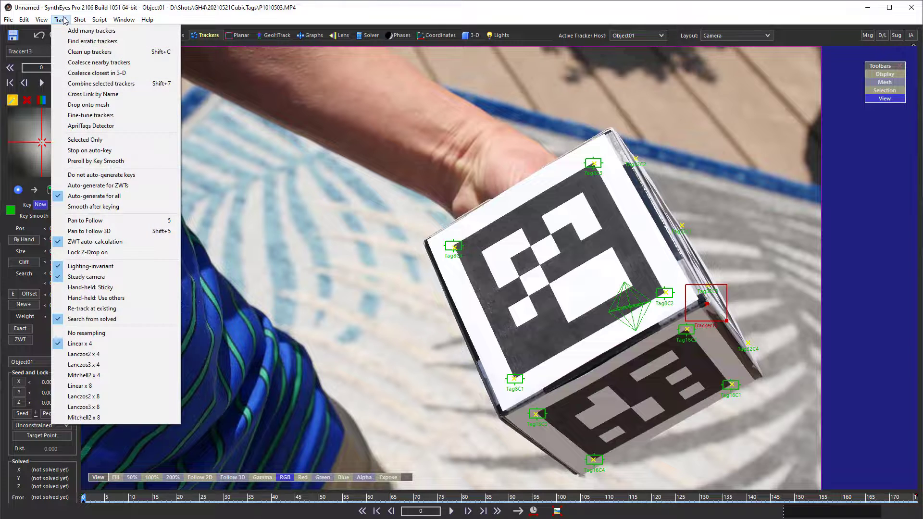
click(97, 300)
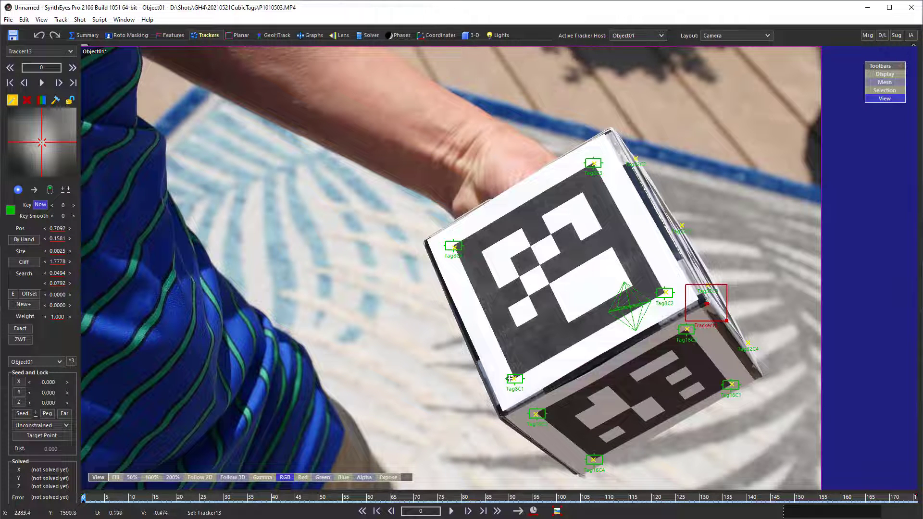
key(space)
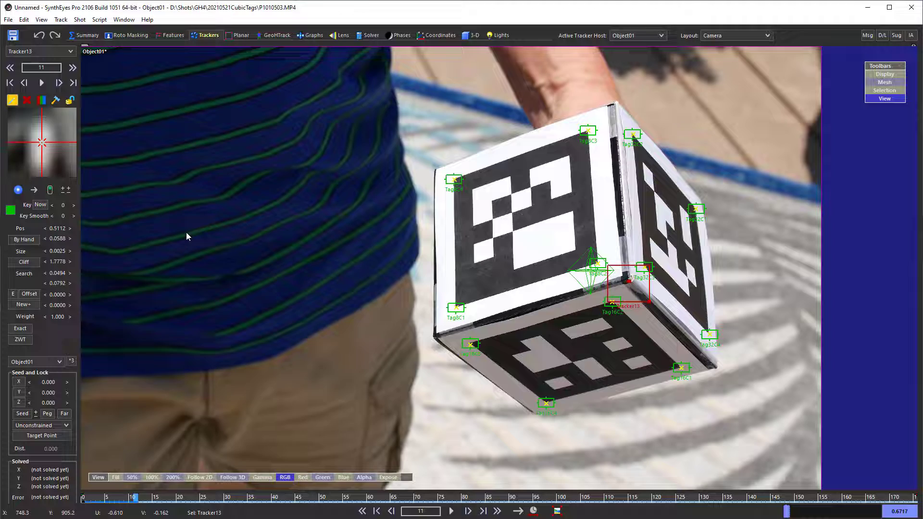
key(period)
key(period)
key(period)
key(period)
key(period)
key(period)
key(period)
key(period)
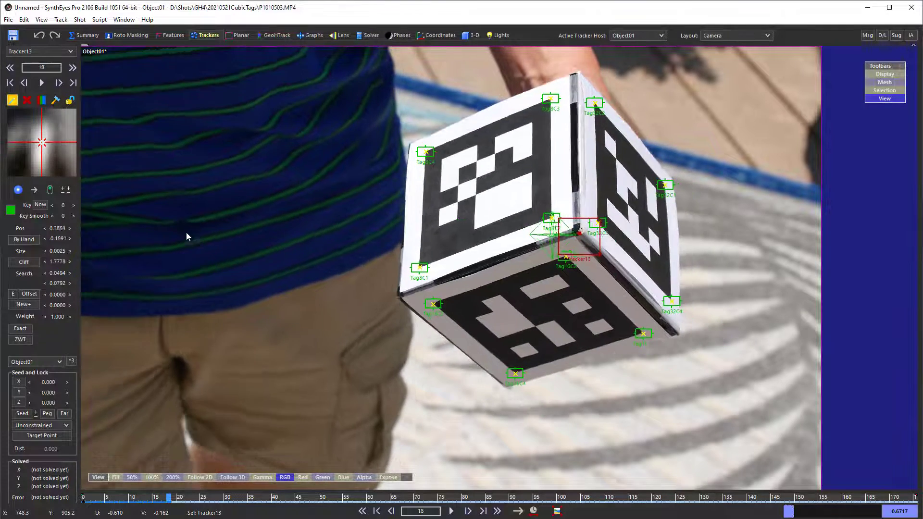
key(period)
key(period)
key(period)
key(period)
key(period)
key(period)
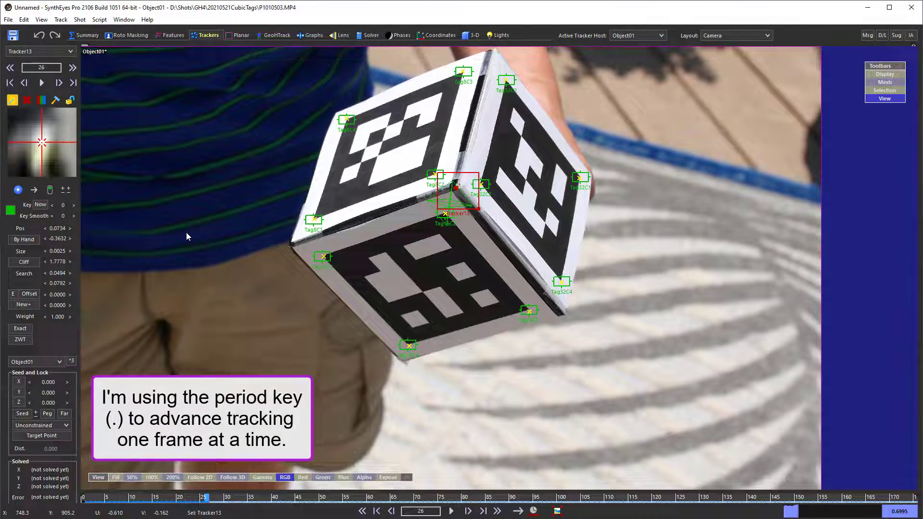
key(period)
key(period)
key(period)
key(period)
key(period)
key(period)
key(period)
key(period)
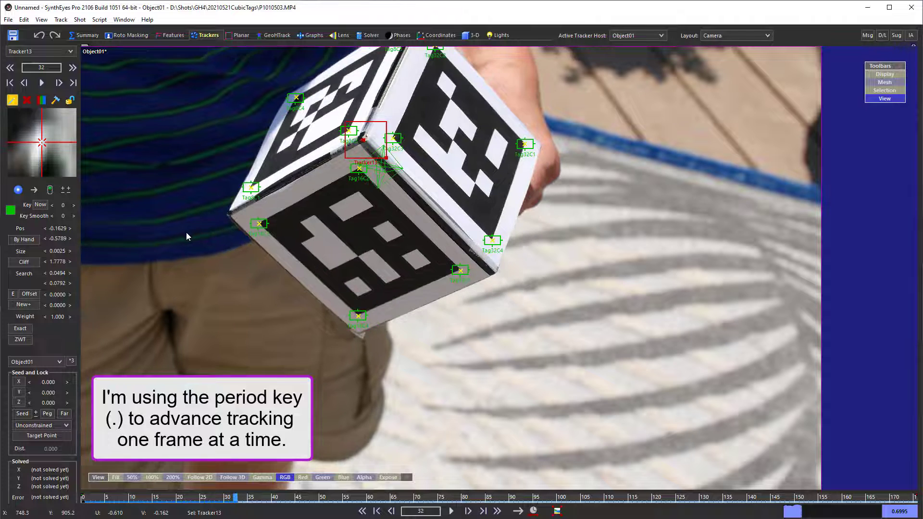
key(period)
key(period)
key(period)
key(period)
key(period)
key(period)
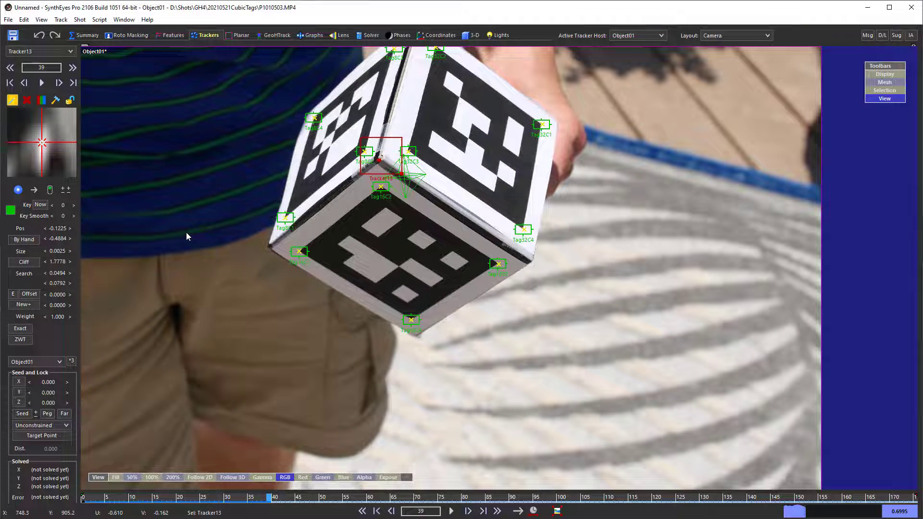
key(comma)
key(comma)
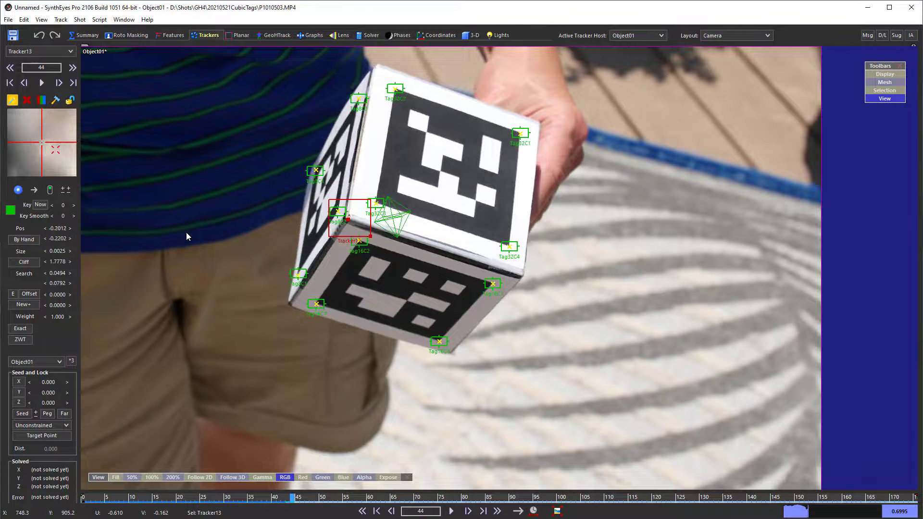
key(period)
key(period)
key(comma)
key(comma)
key(period)
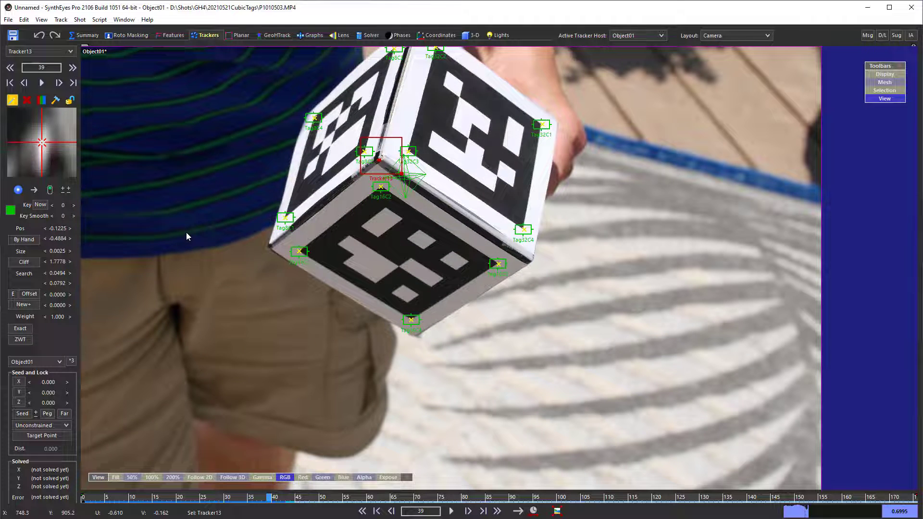
key(period)
key(comma)
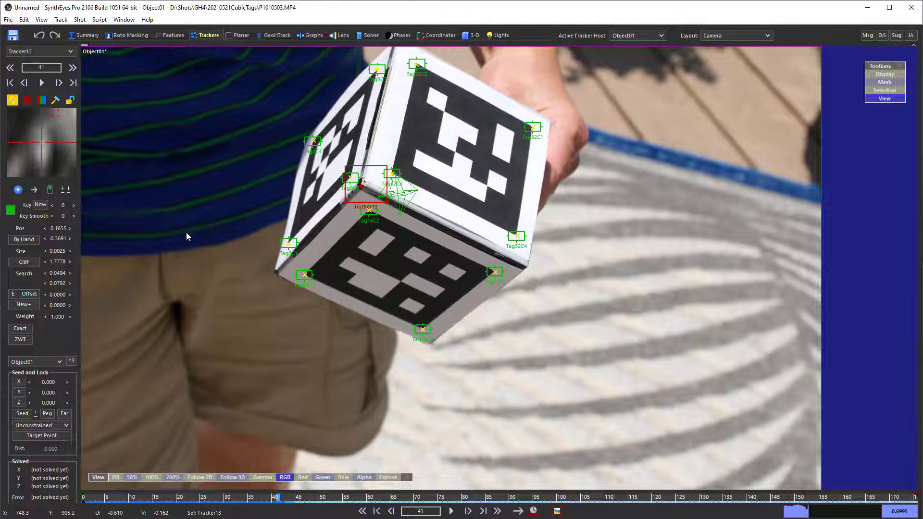
End Tracker13's track after frame 41, lock it, and open the Coordinates room at frame 78.
click(50, 189)
click(70, 100)
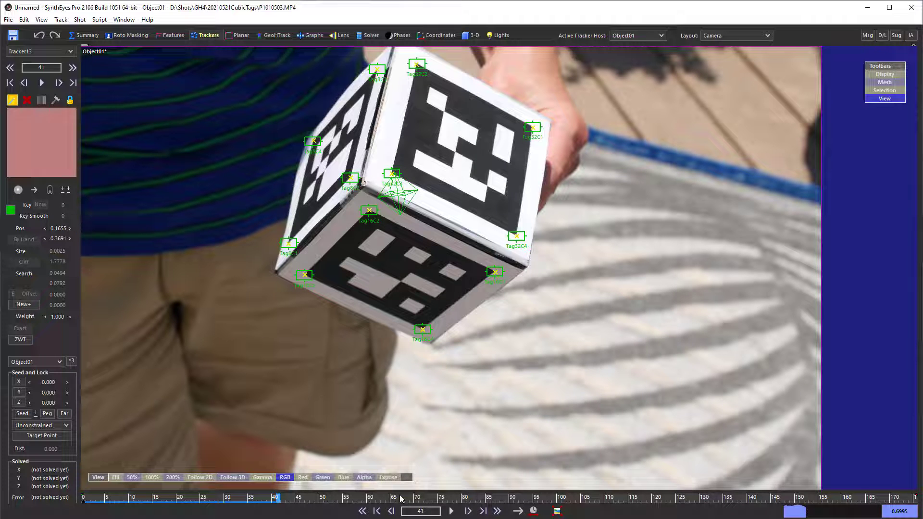
click(422, 499)
drag(436, 499, 454, 498)
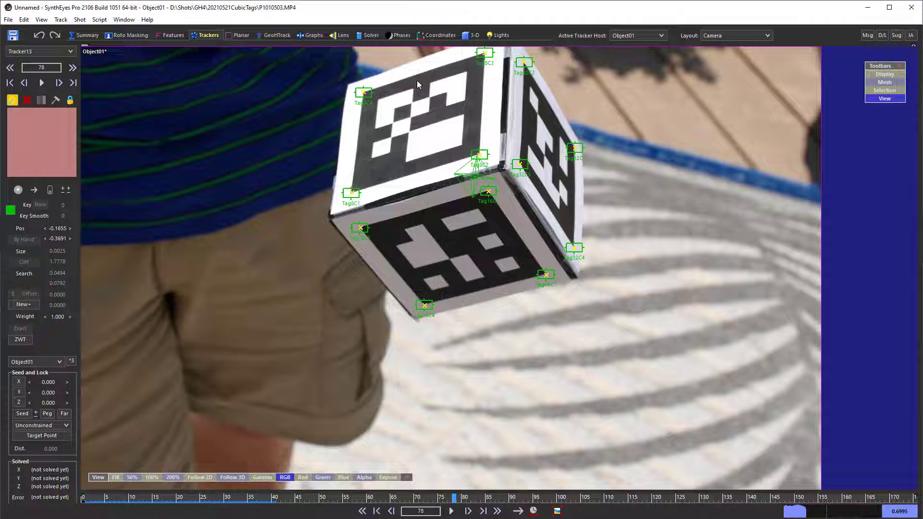
click(437, 36)
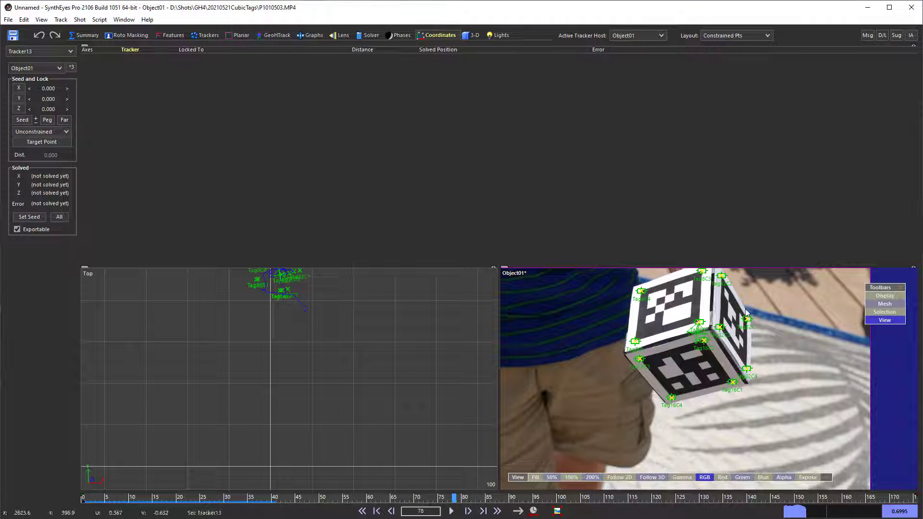
At frame 59, set Tag8C4, Tag32C1 and Tag16C4 to the Any XY Plane (floor) constraint.
middle_drag(784, 302, 766, 318)
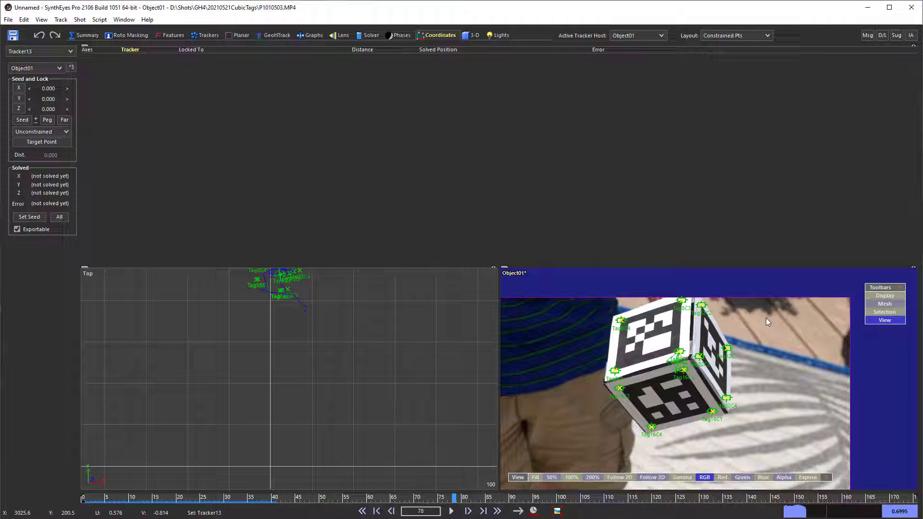
drag(438, 499, 364, 498)
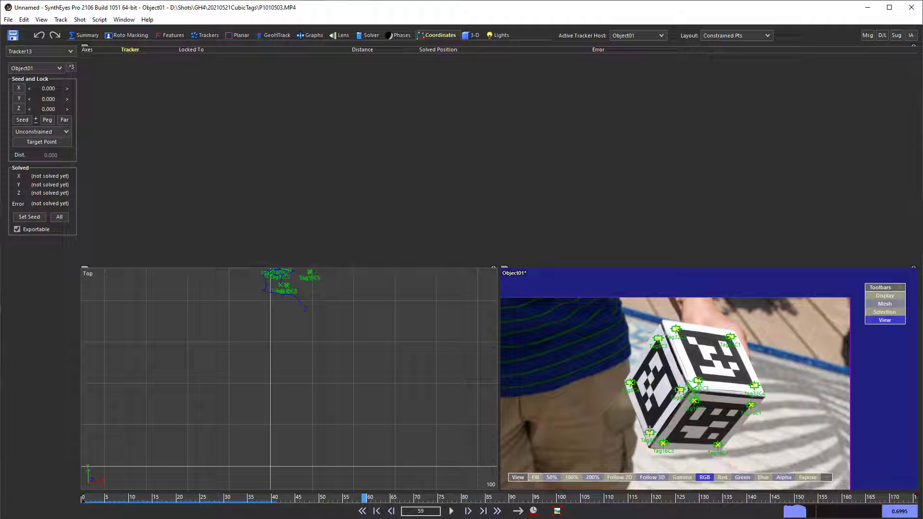
click(630, 382)
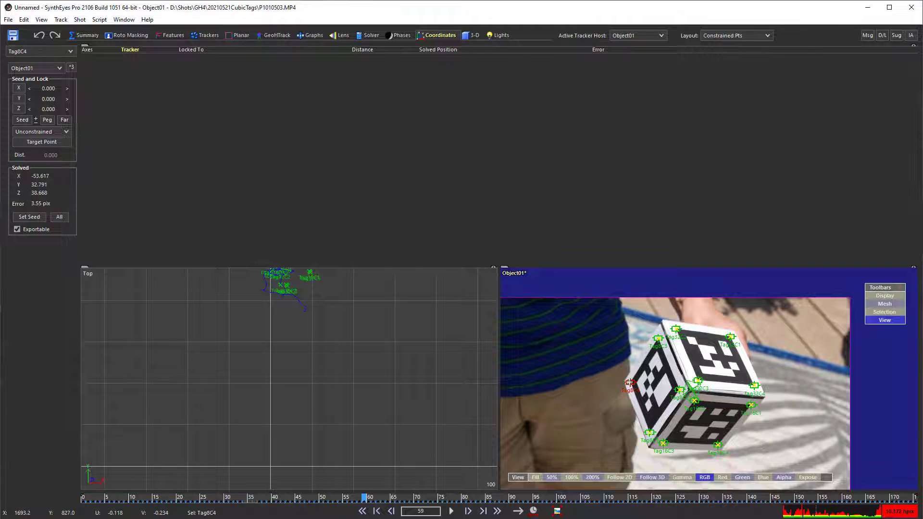
ctrl+click(729, 337)
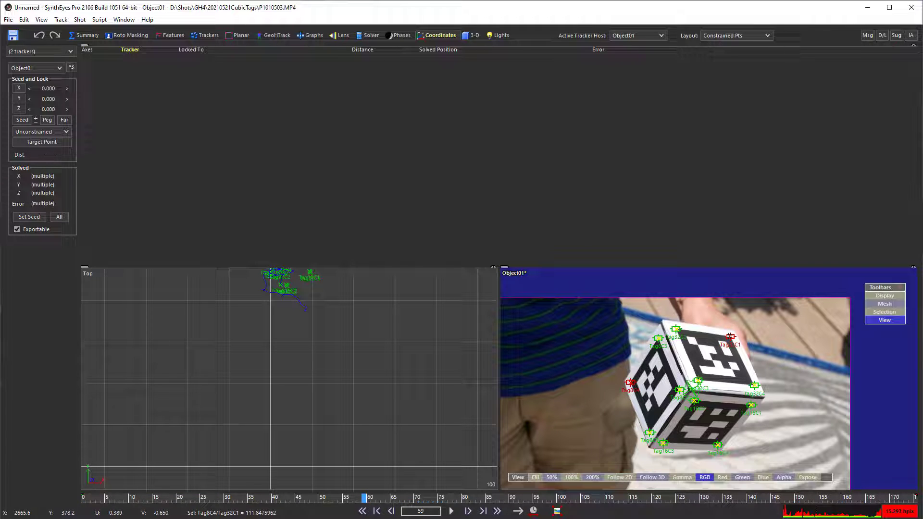
ctrl+click(717, 445)
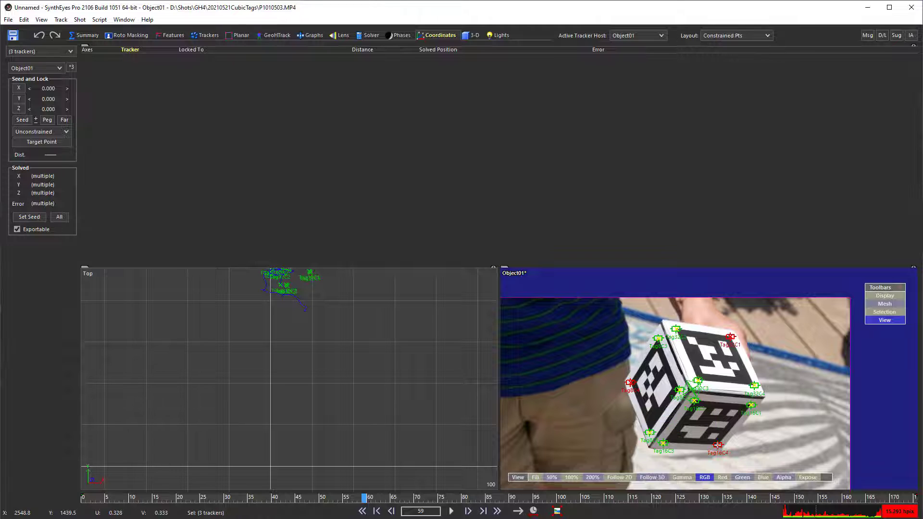
click(44, 132)
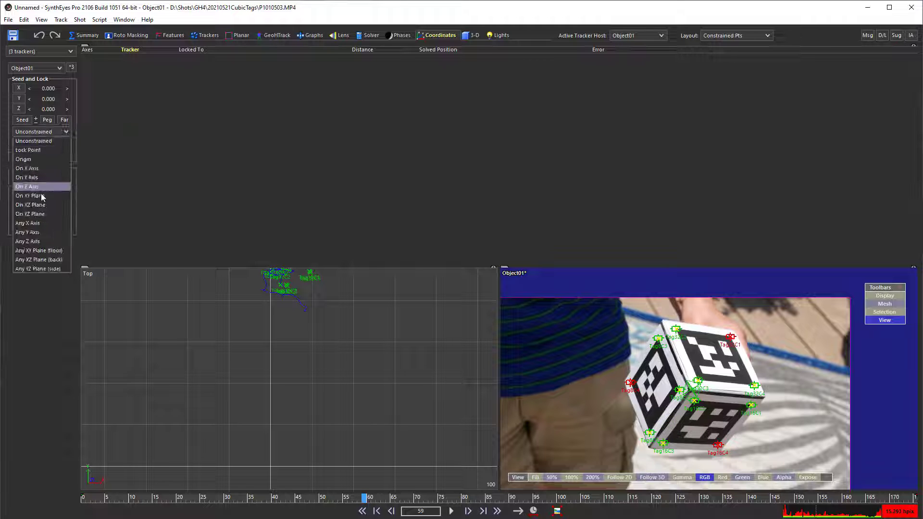
click(42, 250)
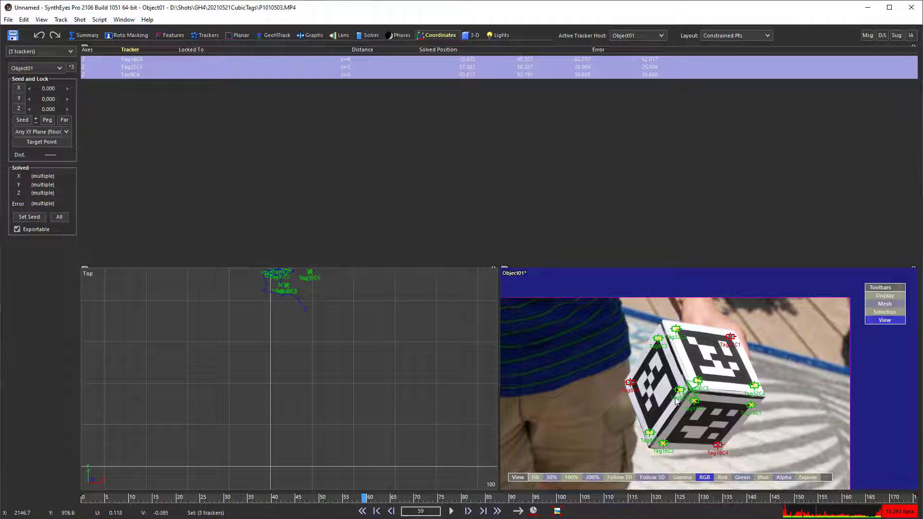
scroll(692, 390, up, 5)
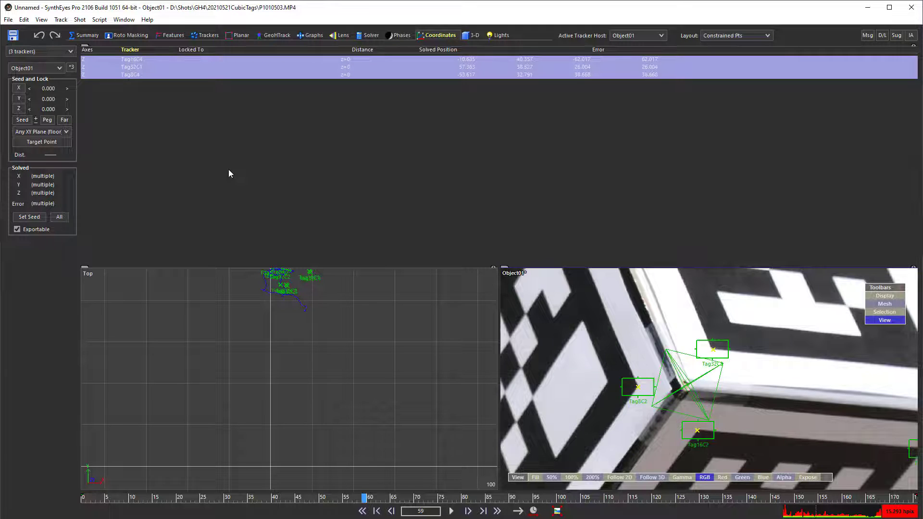
Re-solve with the floor constraints, then select Tracker13 in the Coordinates room.
key(g)
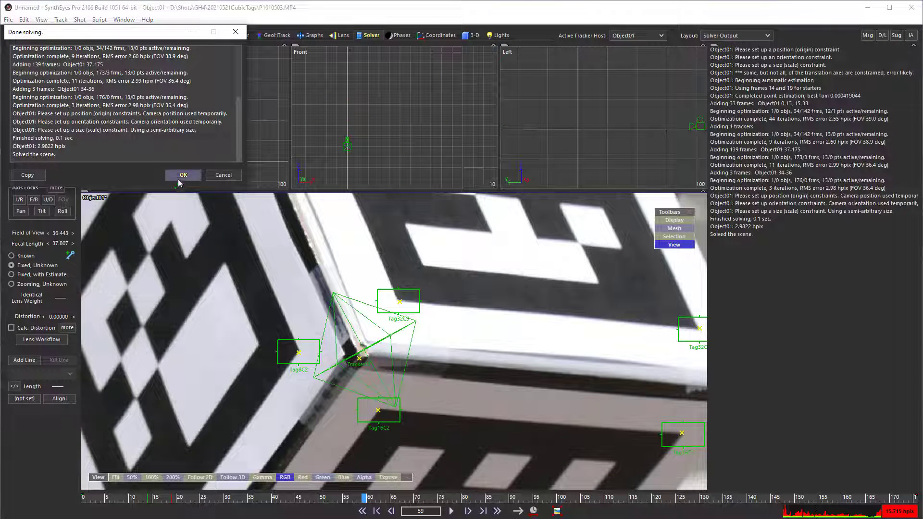
click(182, 175)
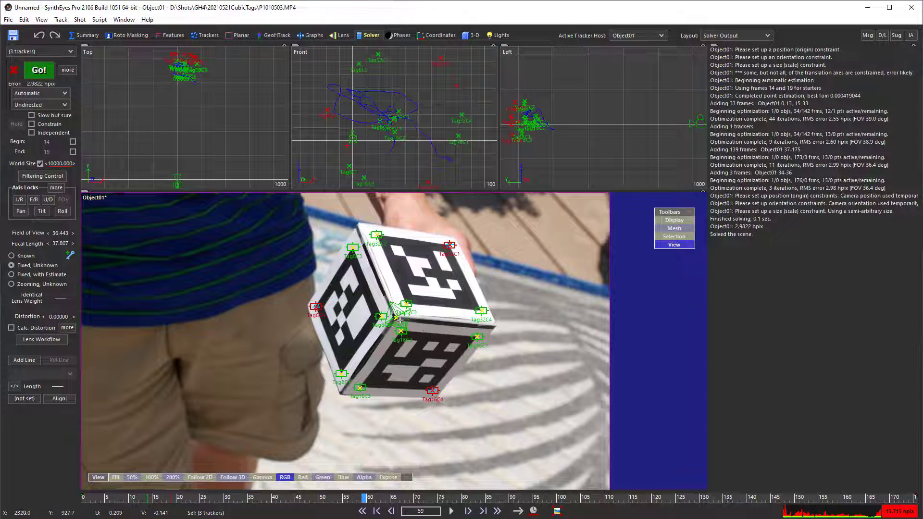
click(399, 319)
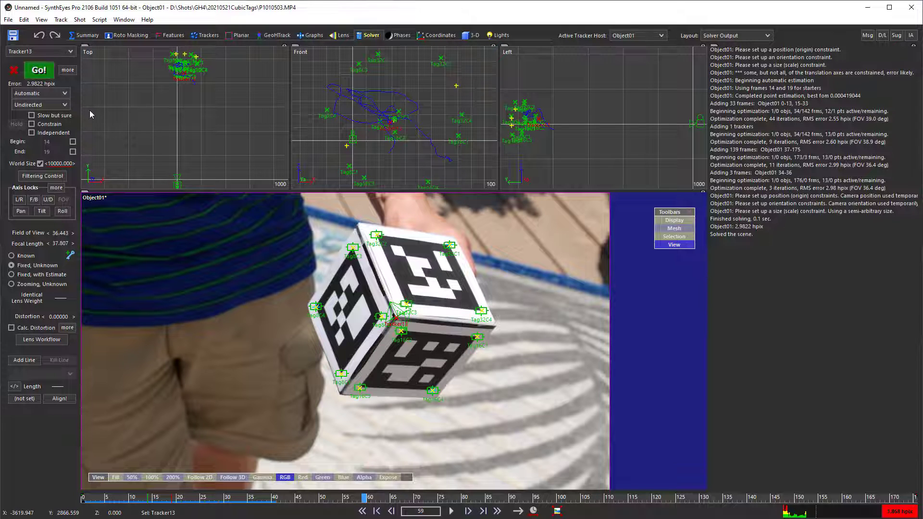
click(437, 35)
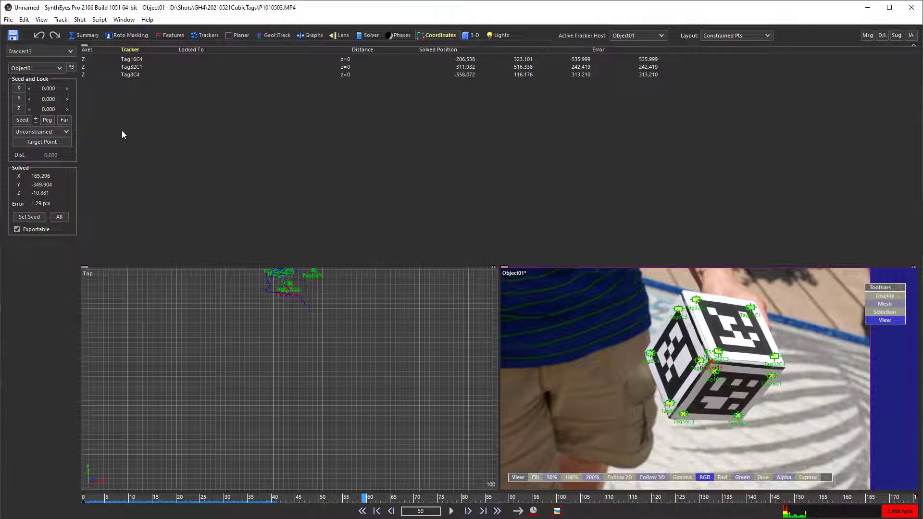
Constrain Tracker13 to On Z Axis with Z+ polarity.
click(39, 132)
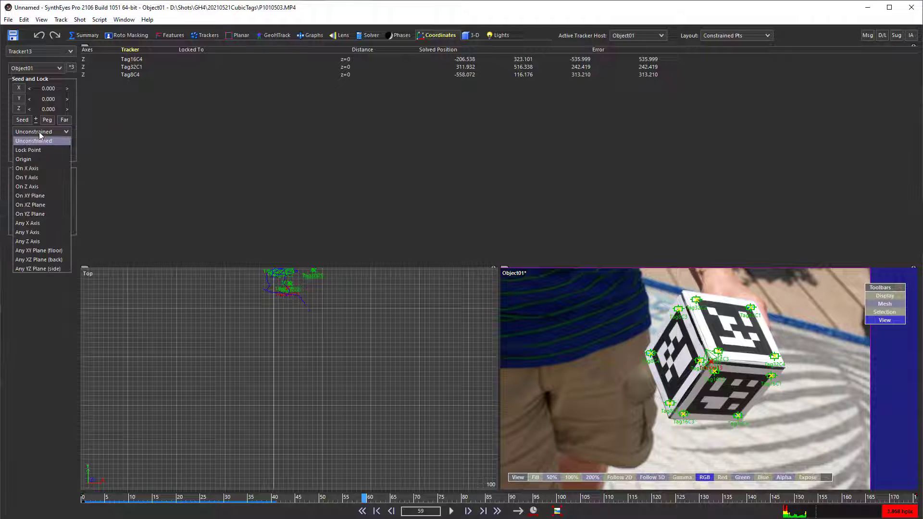
click(37, 187)
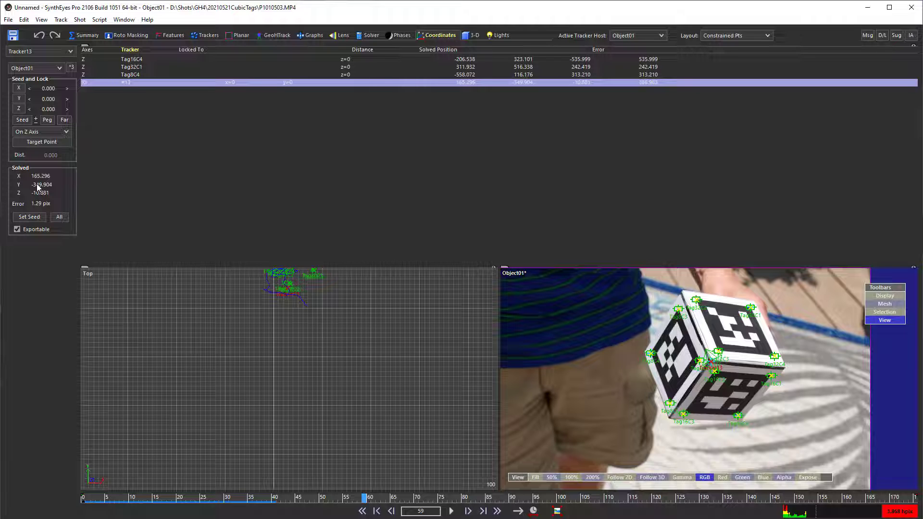
click(17, 109)
click(18, 110)
Lock Tag16C1 to target Tag16C3 at distance 10, constrained to Same XZ Plane (back).
click(772, 376)
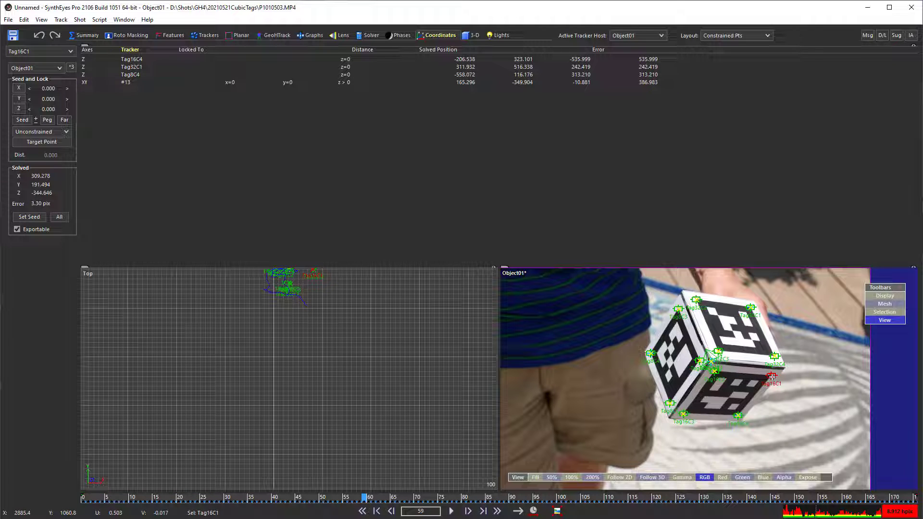
alt+click(682, 415)
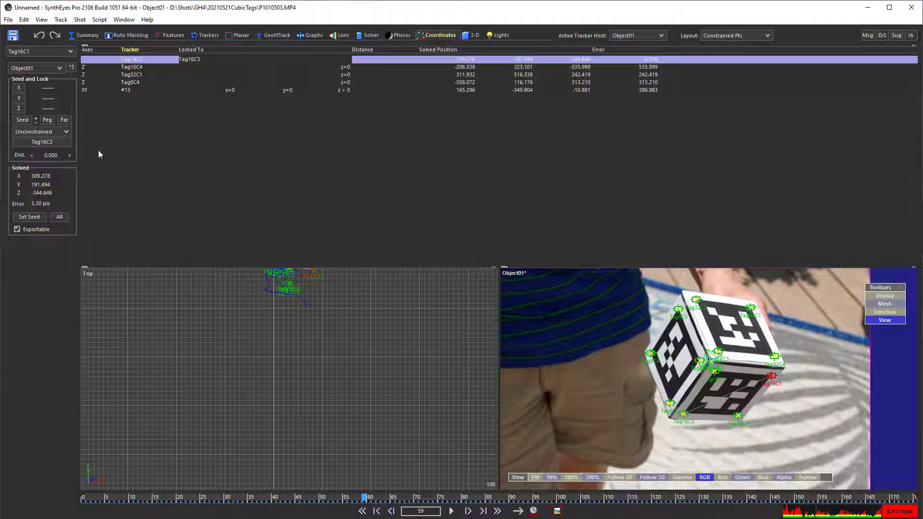
double_click(50, 155)
text(10)
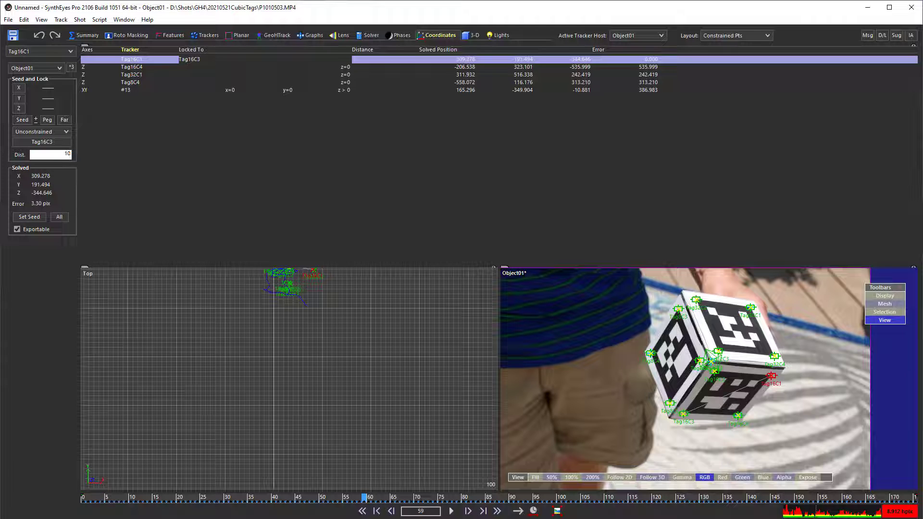
key(Return)
click(66, 133)
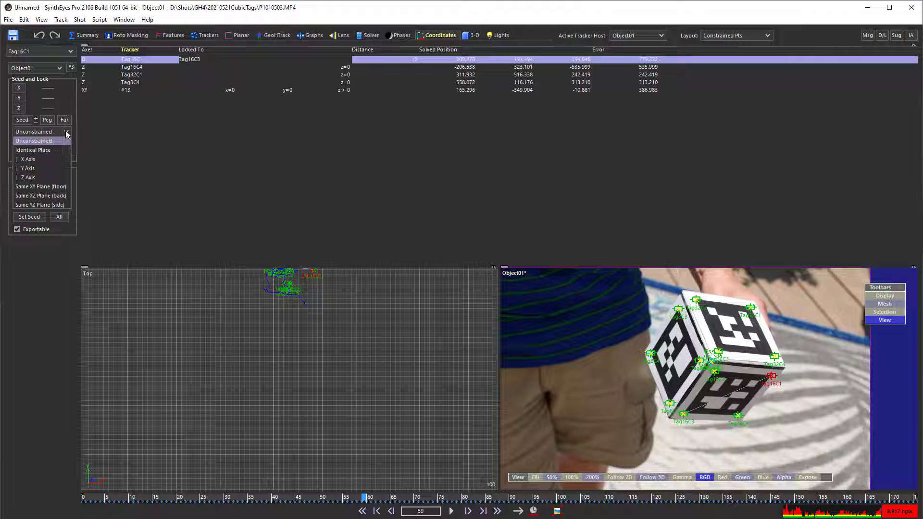
click(45, 196)
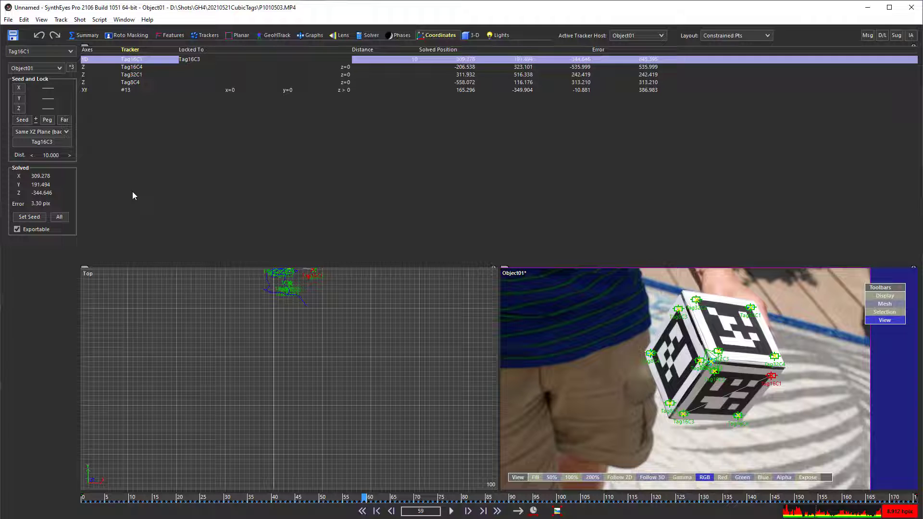
Re-solve in the Solver room with World Size reset to 100, accept the results, and scrub frames.
click(364, 38)
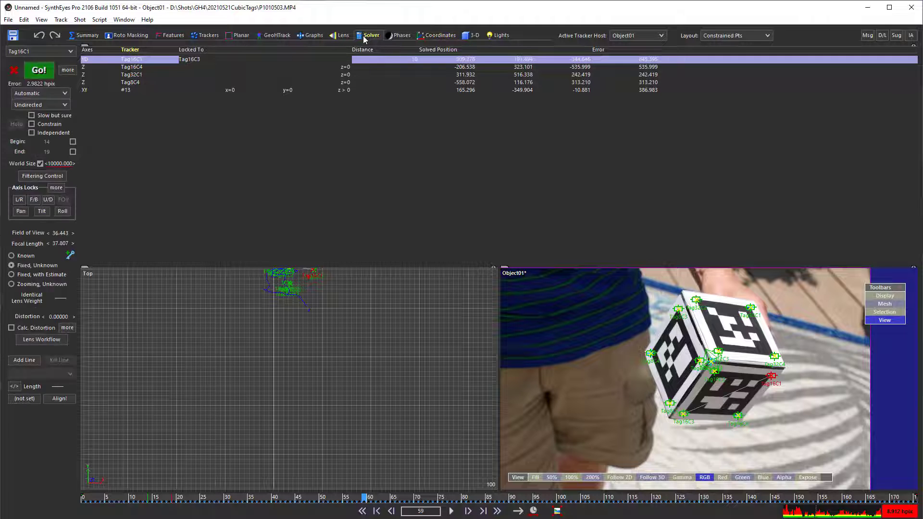
right_click(50, 166)
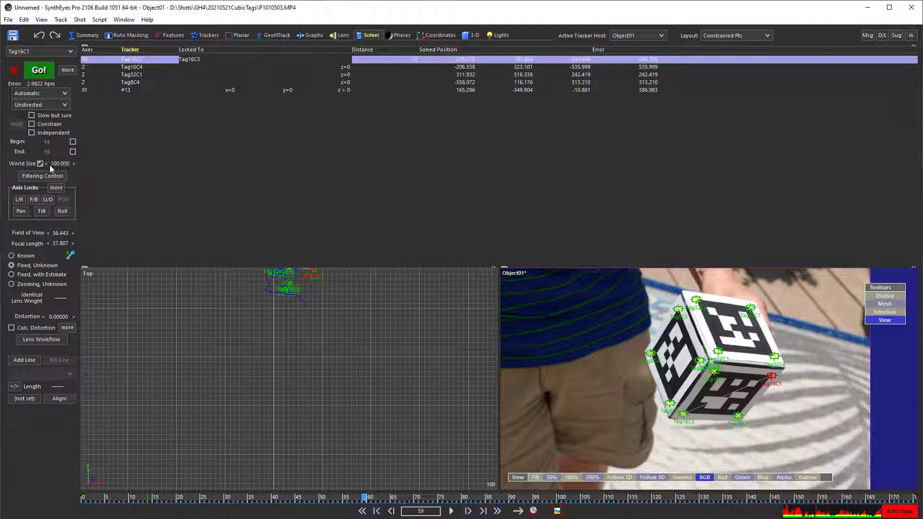
click(43, 71)
click(187, 176)
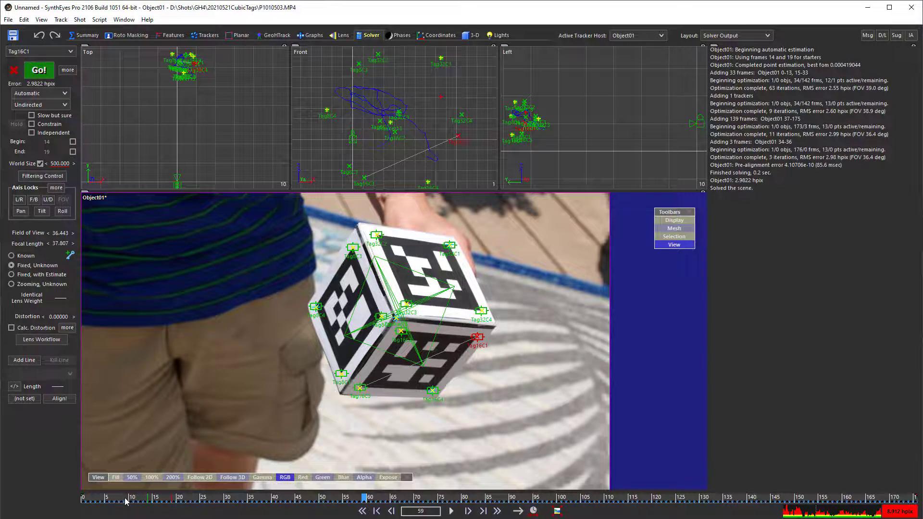
drag(126, 501, 365, 483)
In the 3-D room, enable creation with viewports in the cube's Object coordinates.
click(474, 39)
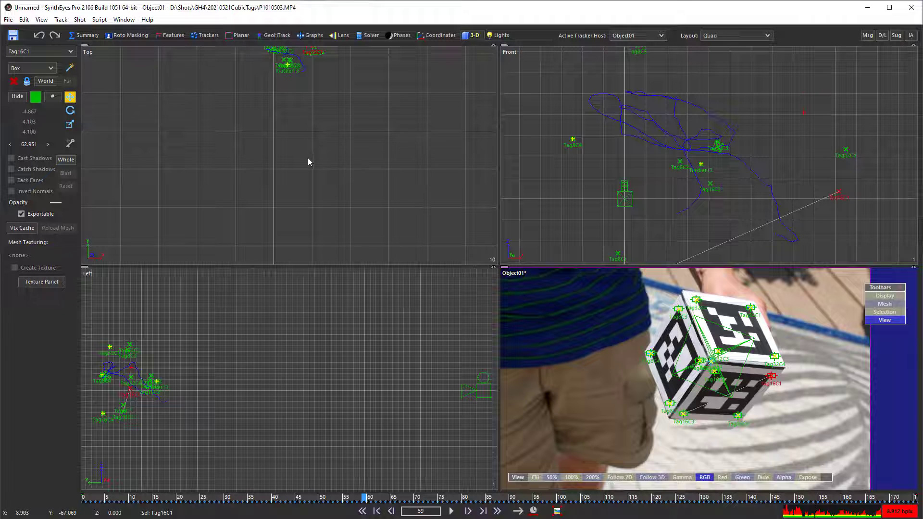
click(69, 67)
click(46, 81)
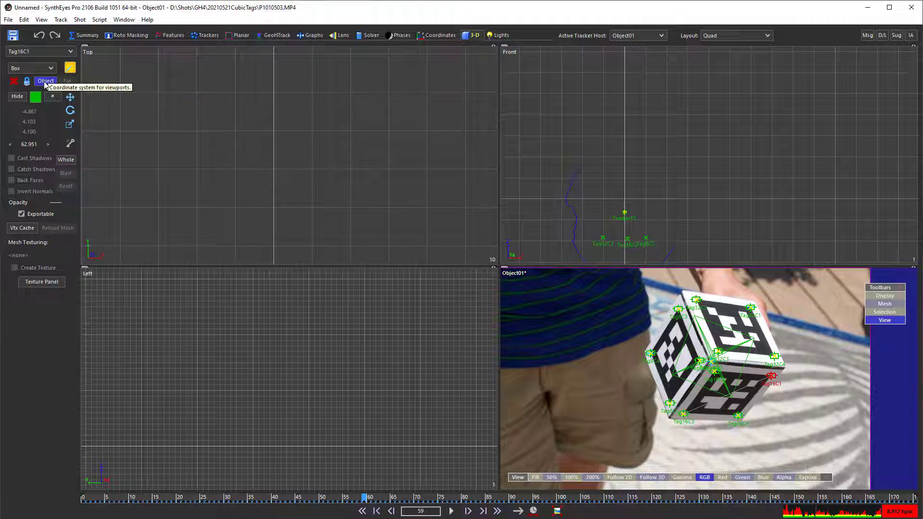
scroll(181, 85, up, 10)
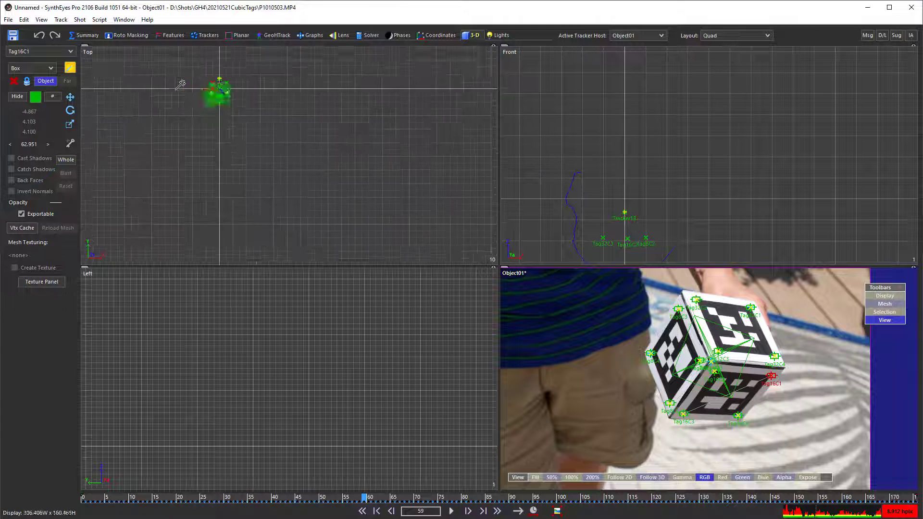
scroll(314, 164, up, 2)
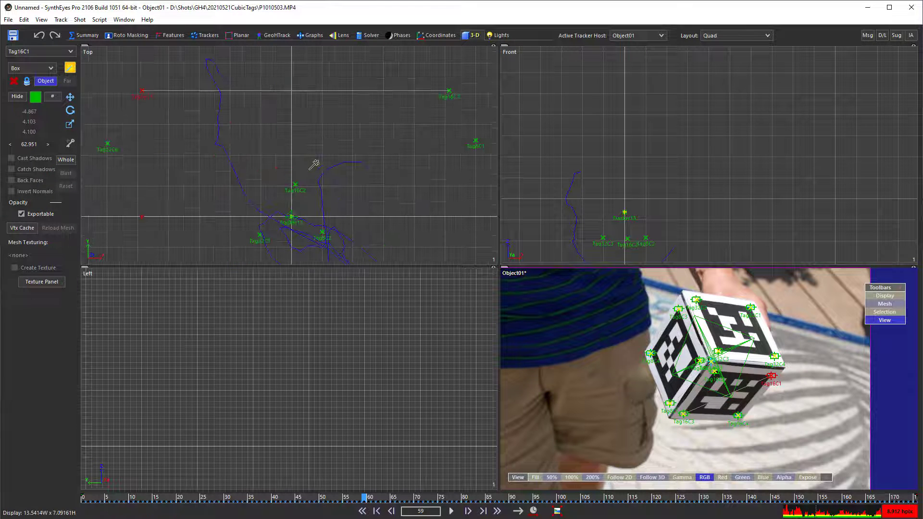
middle_drag(206, 211, 196, 140)
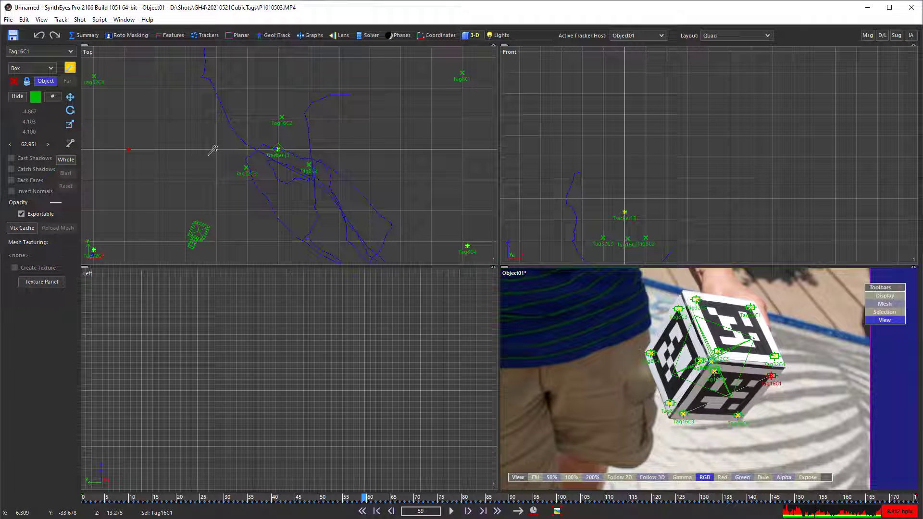
Draw a Cone at the cube's corner tracker in the Top view and stretch it into a long blade.
right_click(207, 136)
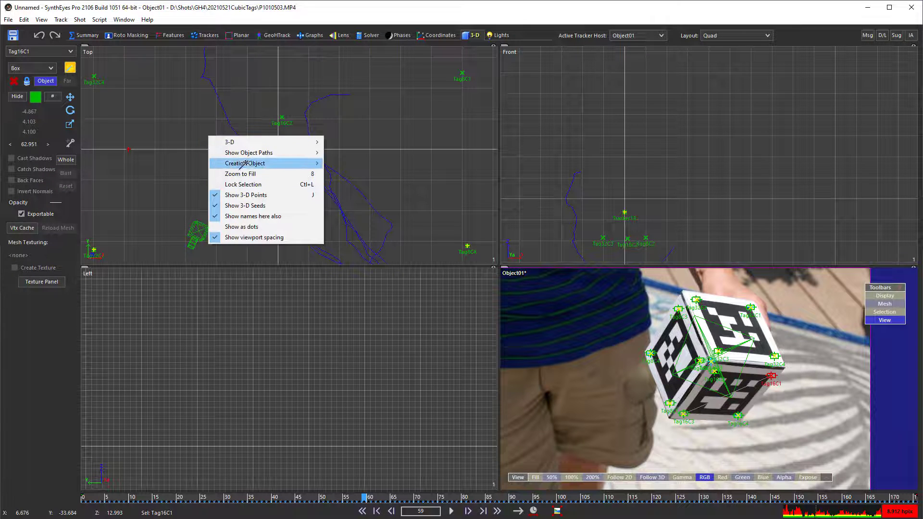
mouse_move(308, 164)
click(345, 217)
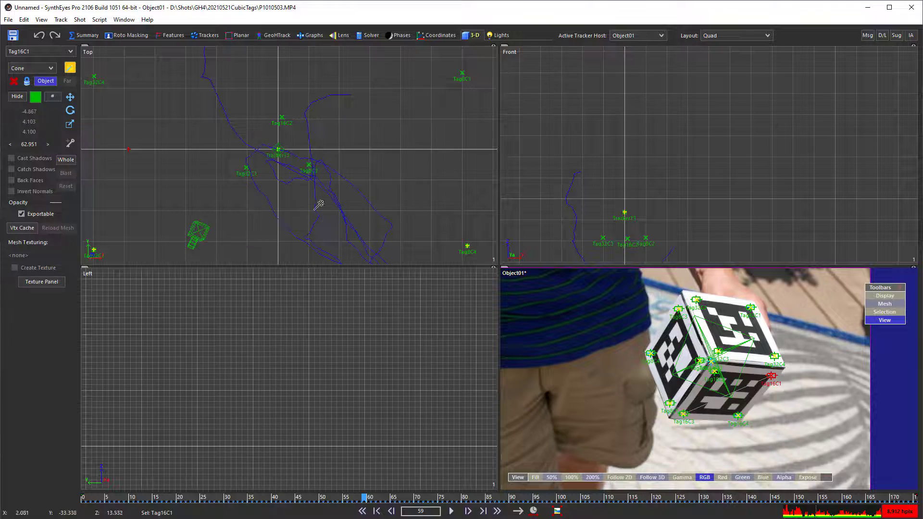
drag(225, 148, 286, 116)
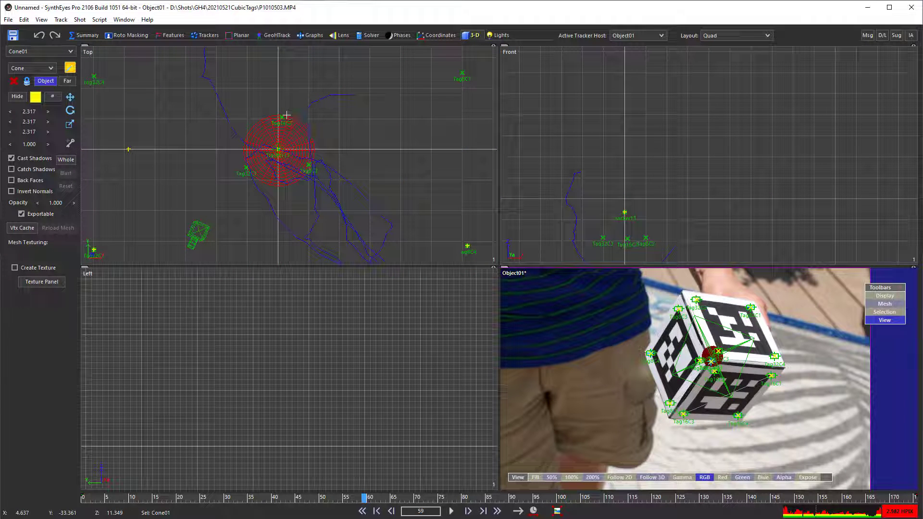
drag(287, 115, 264, 328)
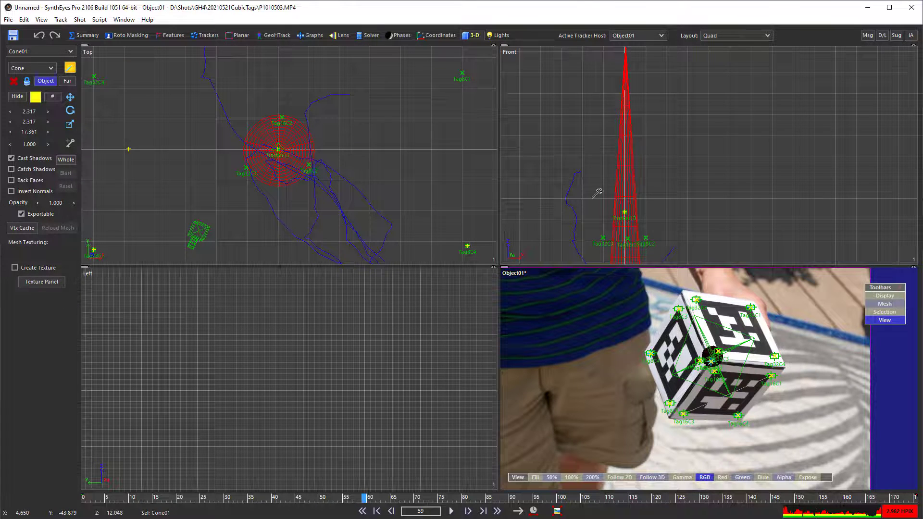
Raise the cone in the Front view so its base meets the cube's corner.
middle_drag(598, 193, 593, 103)
scroll(581, 145, down, 2)
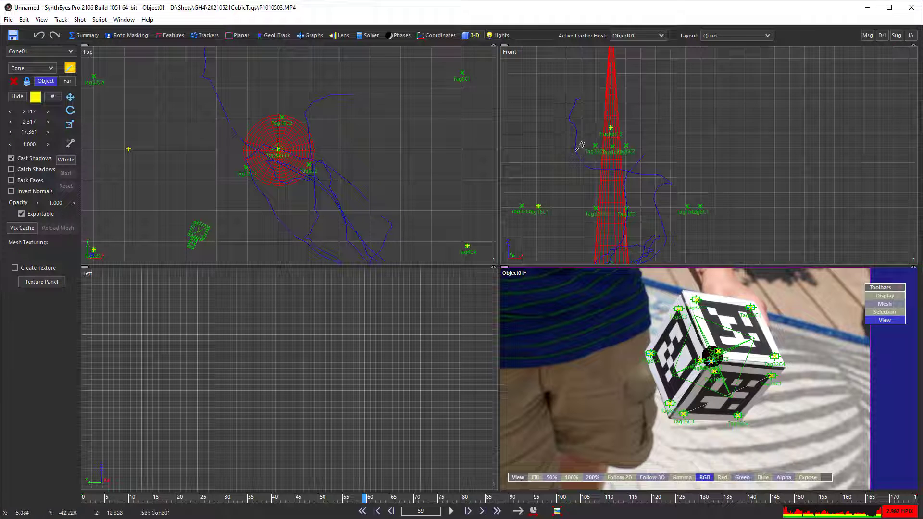
scroll(580, 145, down, 2)
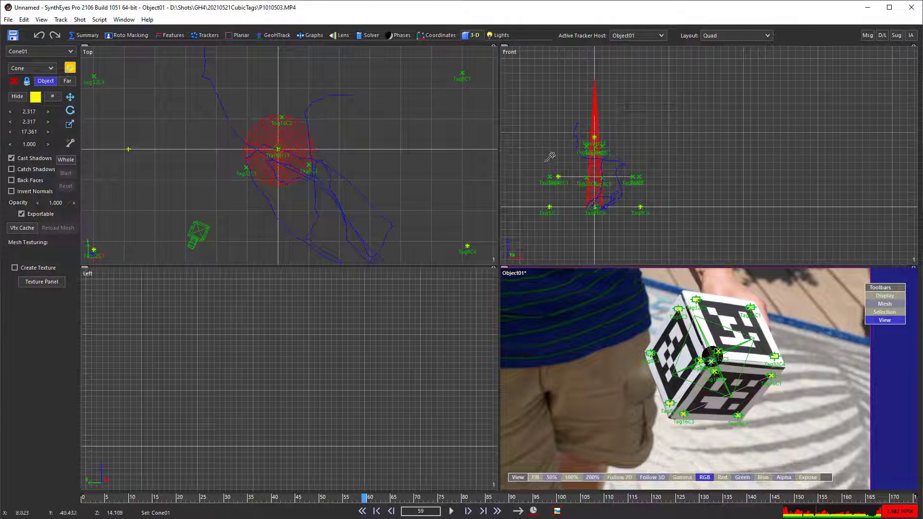
middle_drag(549, 156, 575, 178)
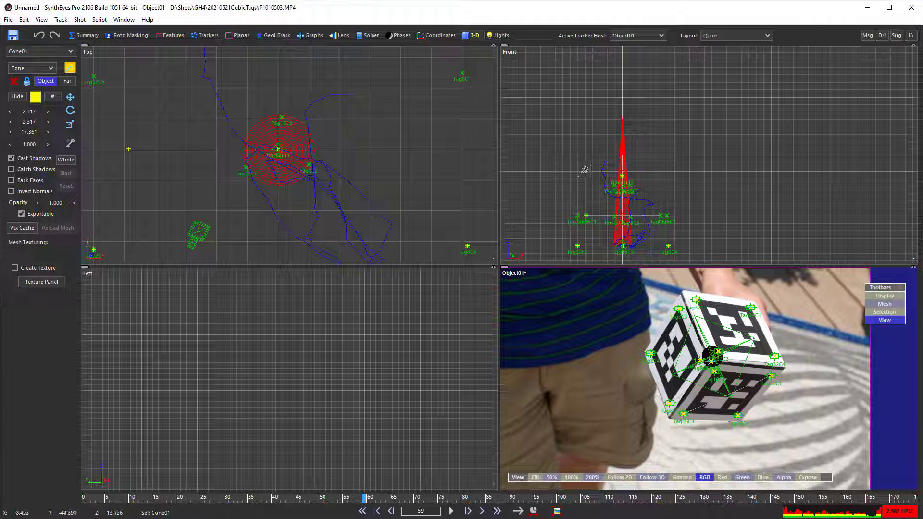
click(70, 97)
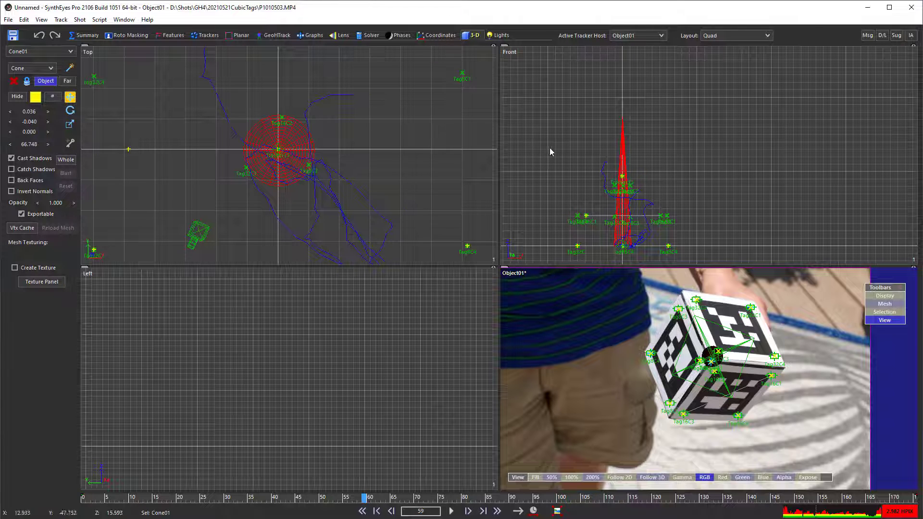
drag(621, 156, 622, 96)
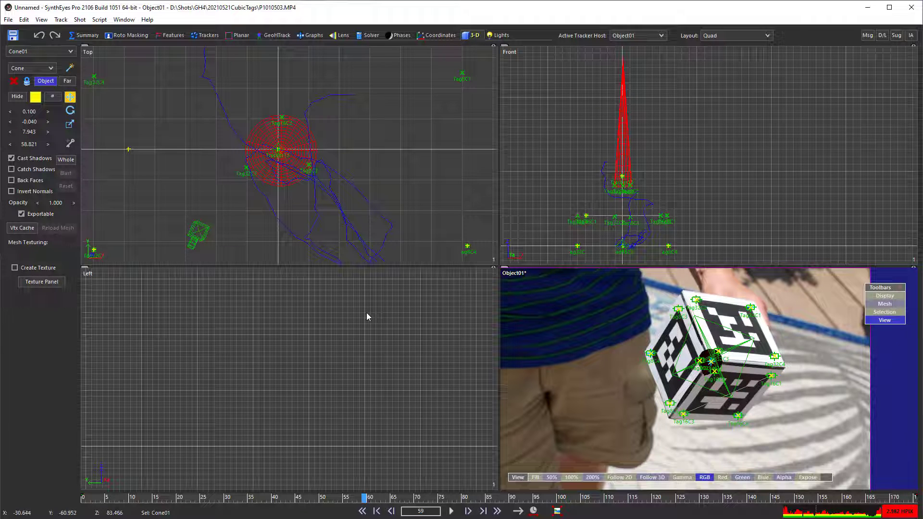
Switch to the full Camera layout and scrub the timeline to watch the cone follow the cube.
click(205, 36)
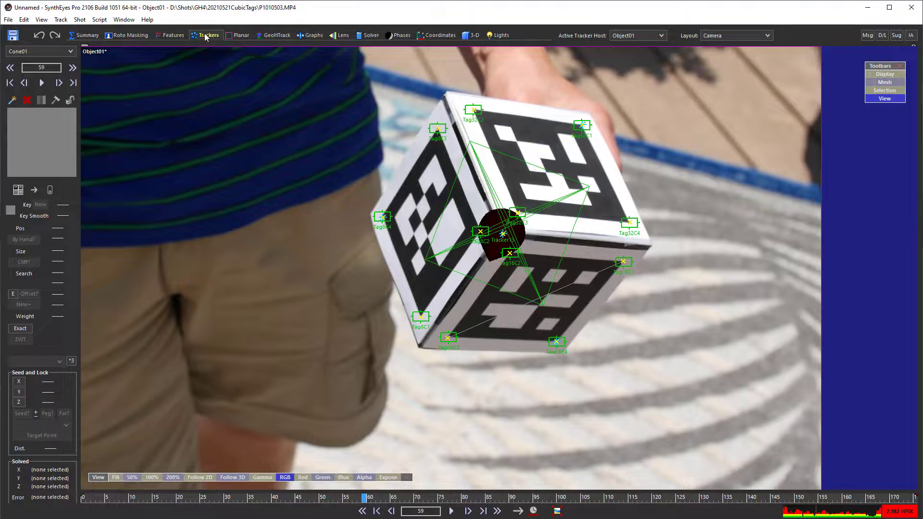
drag(154, 497, 472, 497)
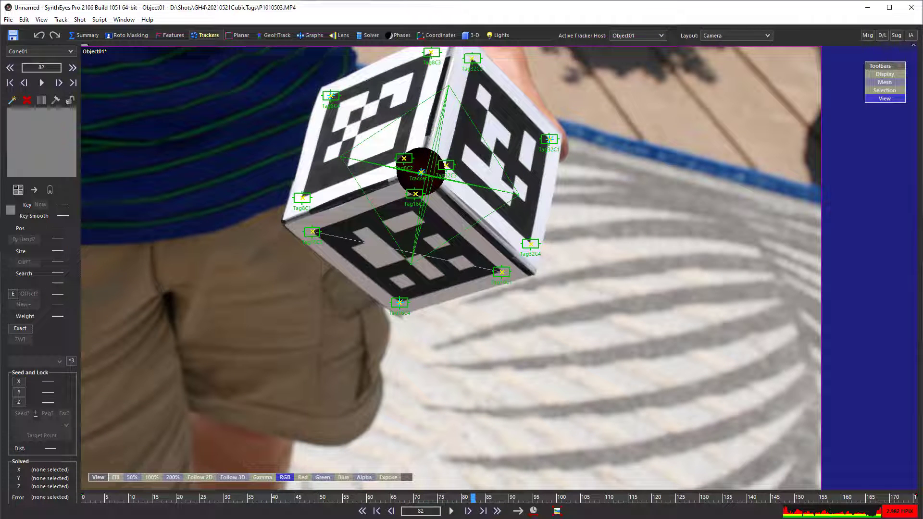